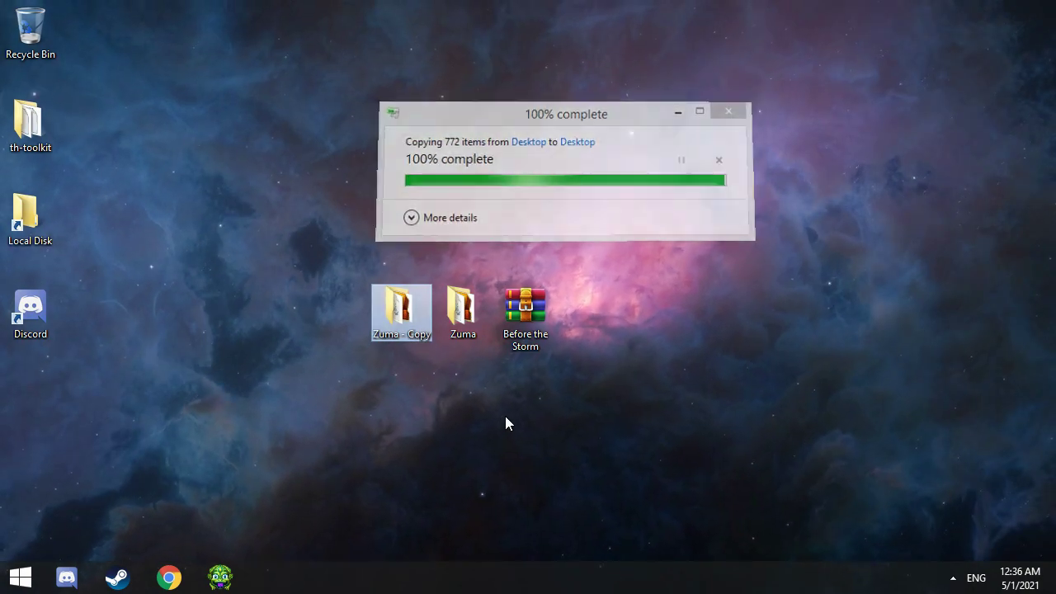
Rename the desktop folder "Zuma - Copy" to "Before the Storm"
click(504, 415)
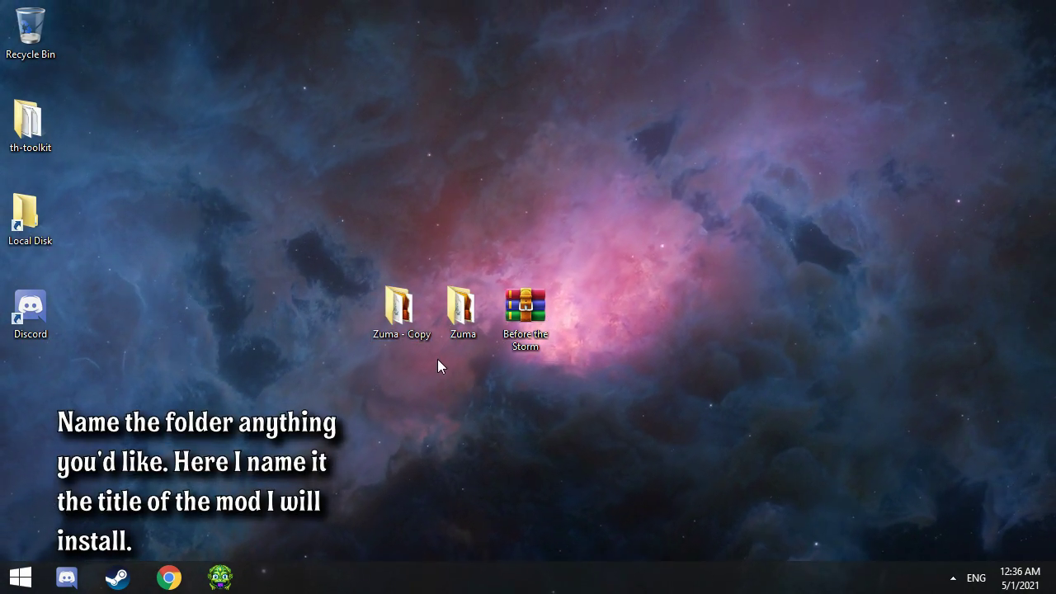
right_click(411, 316)
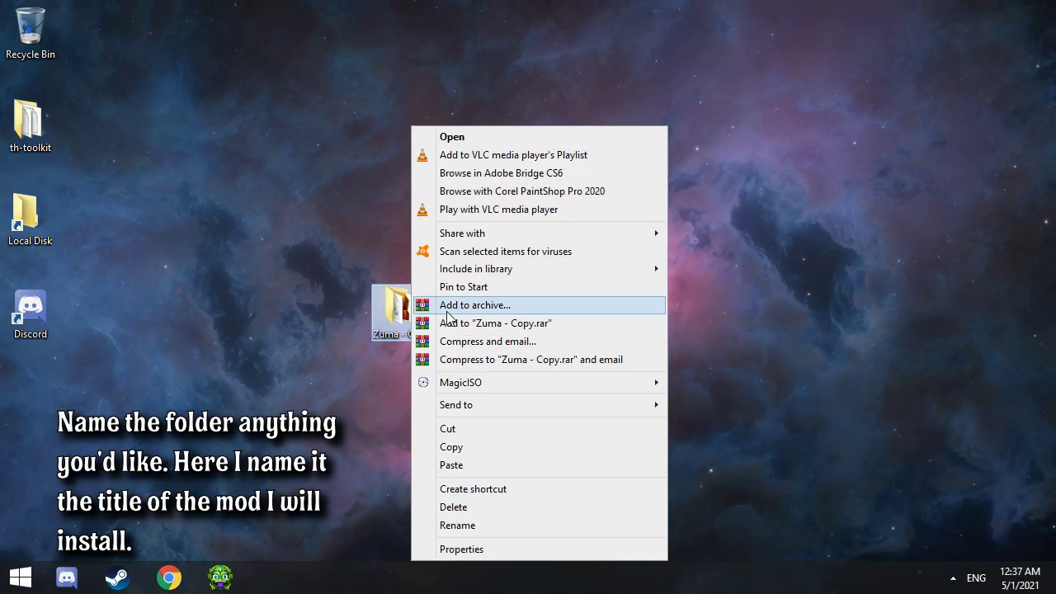
click(458, 526)
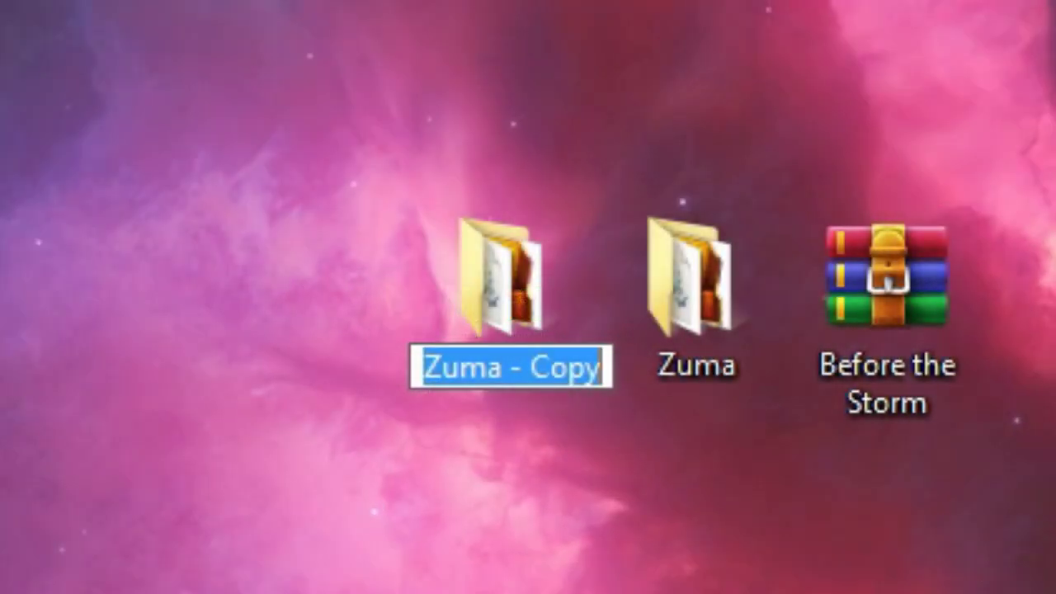
key(End)
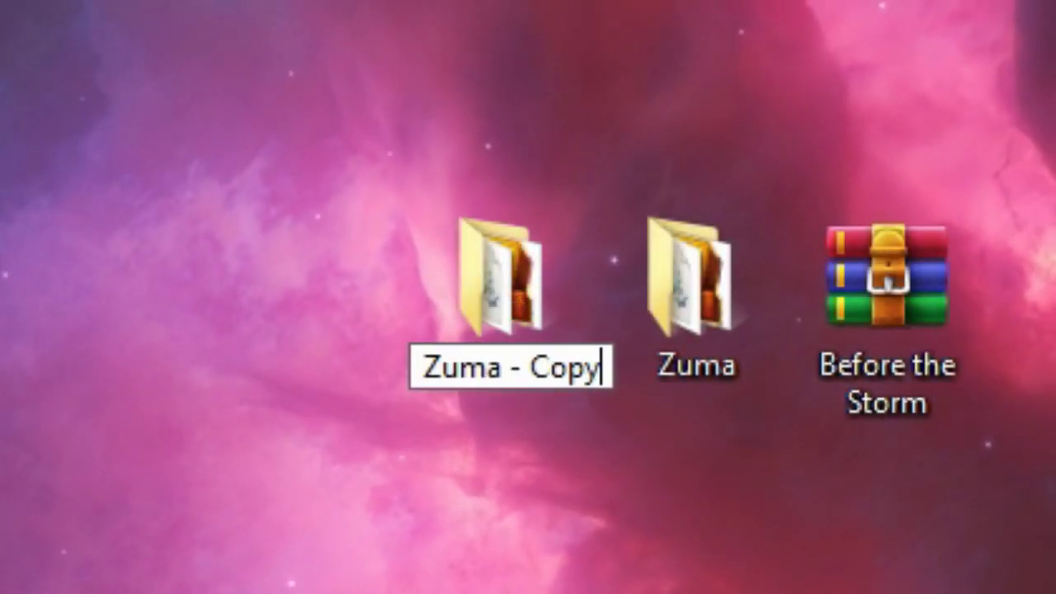
key(BackSpace)
key(BackSpace)
key(BackSpace)
key(BackSpace)
text(B)
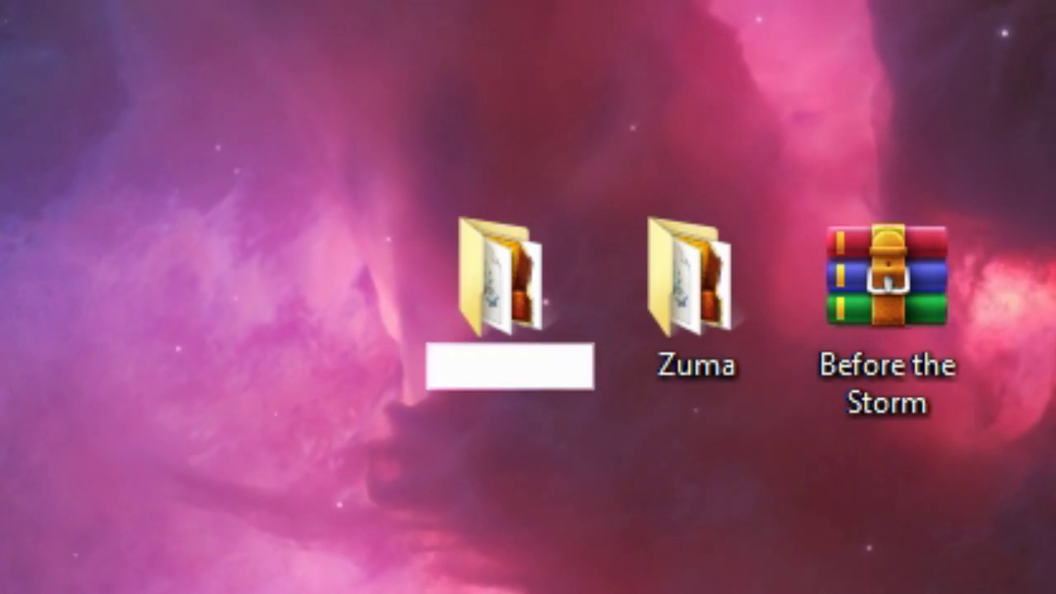
text(efore the S)
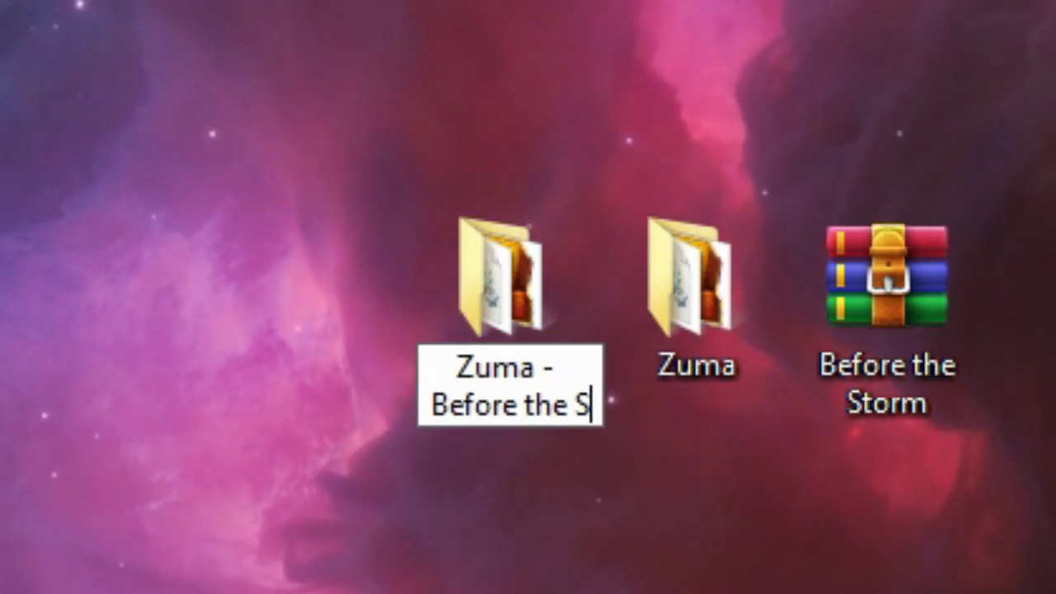
text(torm)
click(539, 365)
key(Right)
key(BackSpace)
key(BackSpace)
key(BackSpace)
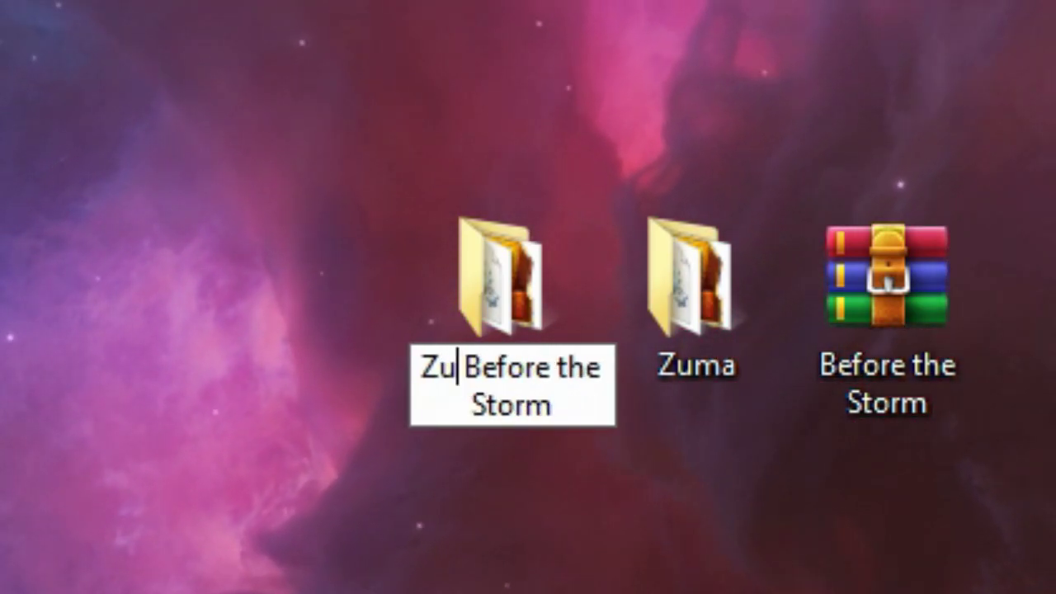
key(BackSpace)
key(BackSpace)
key(BackSpace)
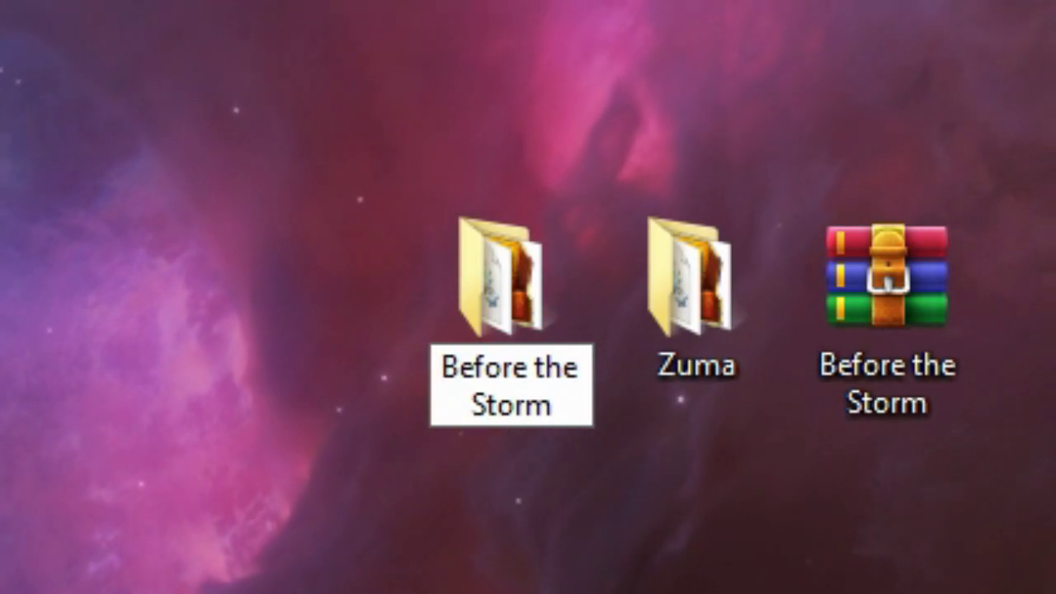
click(450, 433)
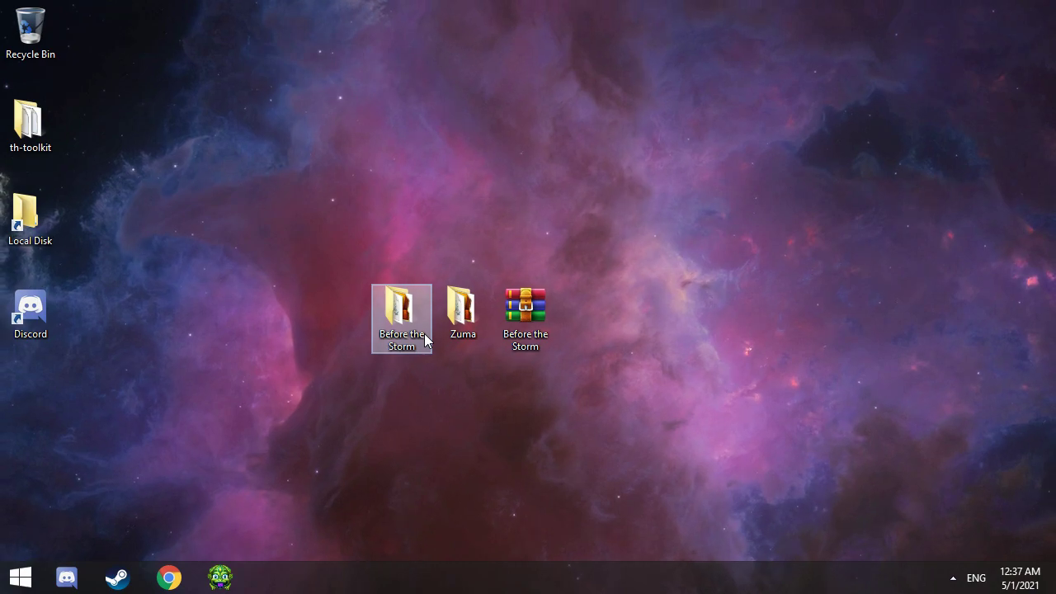
Delete the fonts, images, levels, music and sounds folders from the Before the Storm folder
double_click(425, 335)
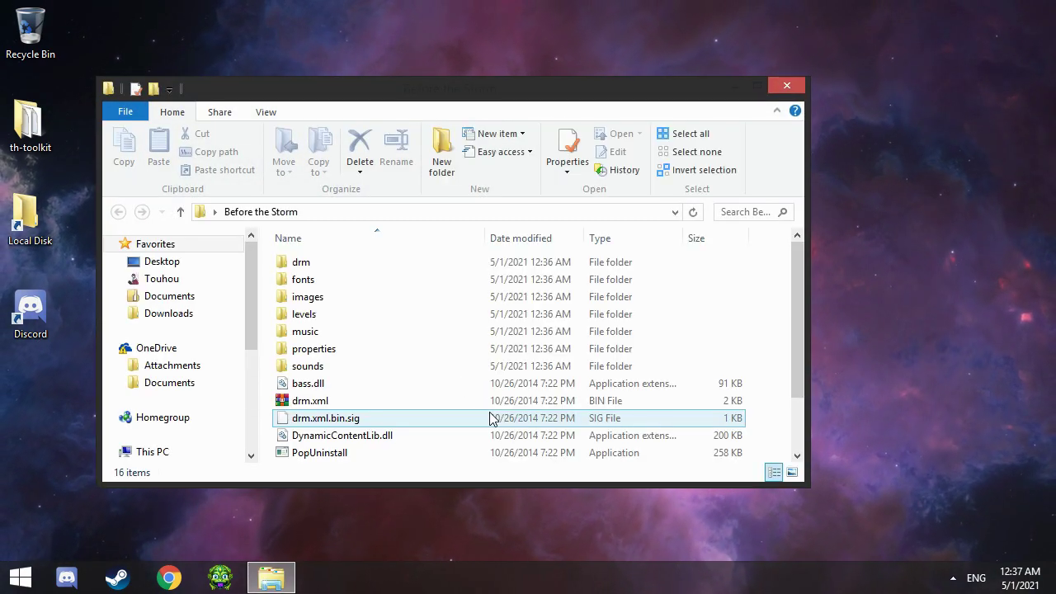
scroll(677, 354, down, 1)
drag(793, 336, 800, 249)
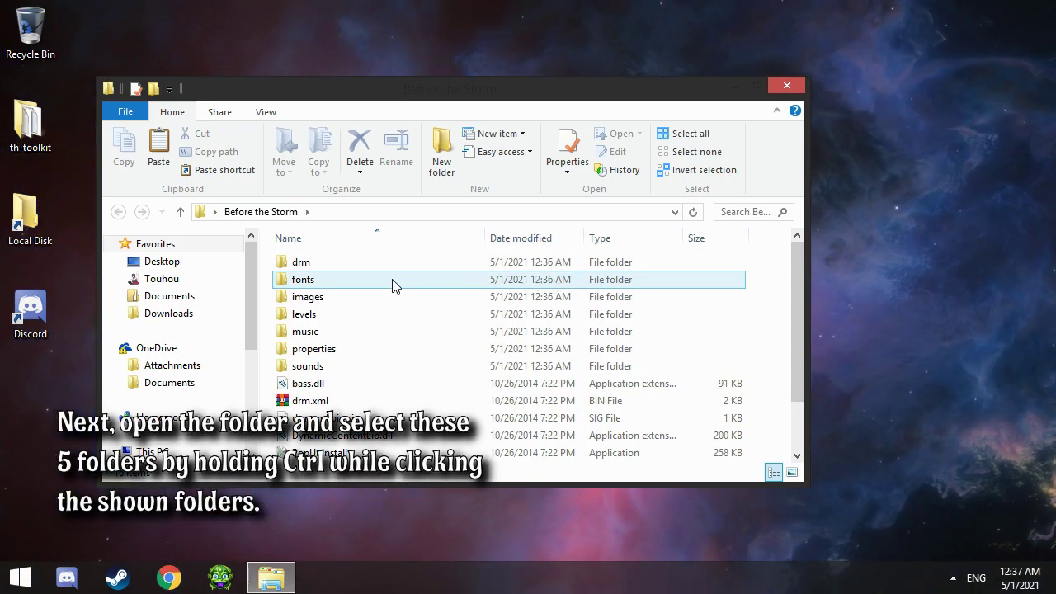
ctrl+click(392, 282)
ctrl+click(389, 297)
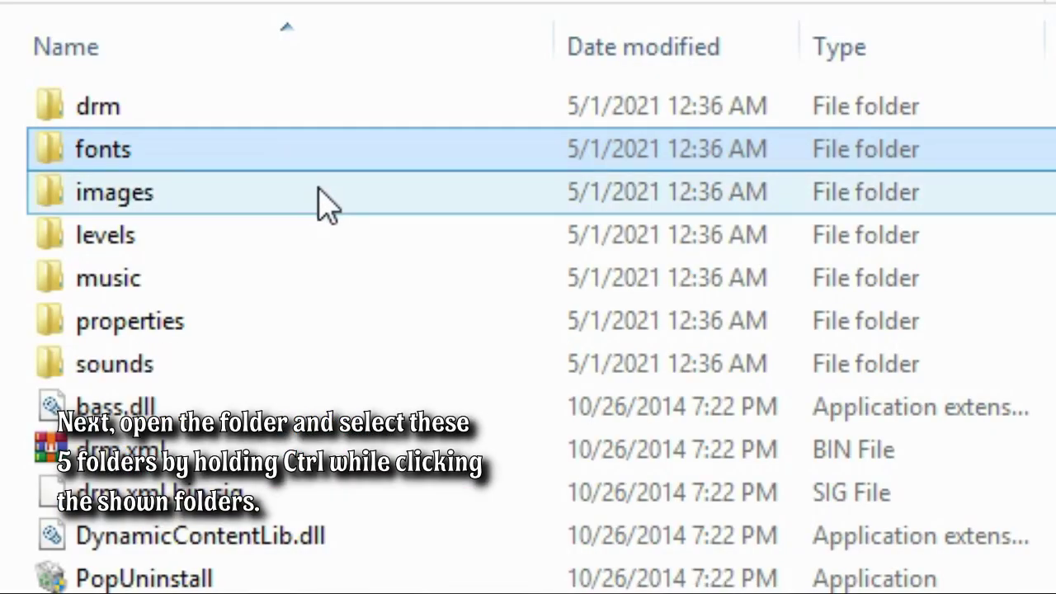
ctrl+click(481, 239)
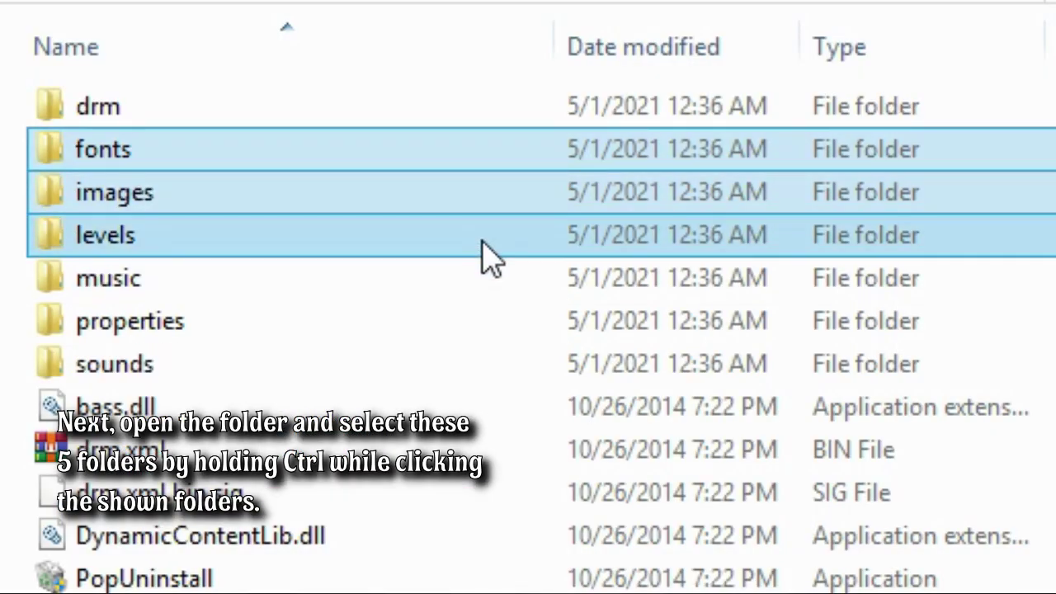
ctrl+click(654, 291)
ctrl+click(582, 371)
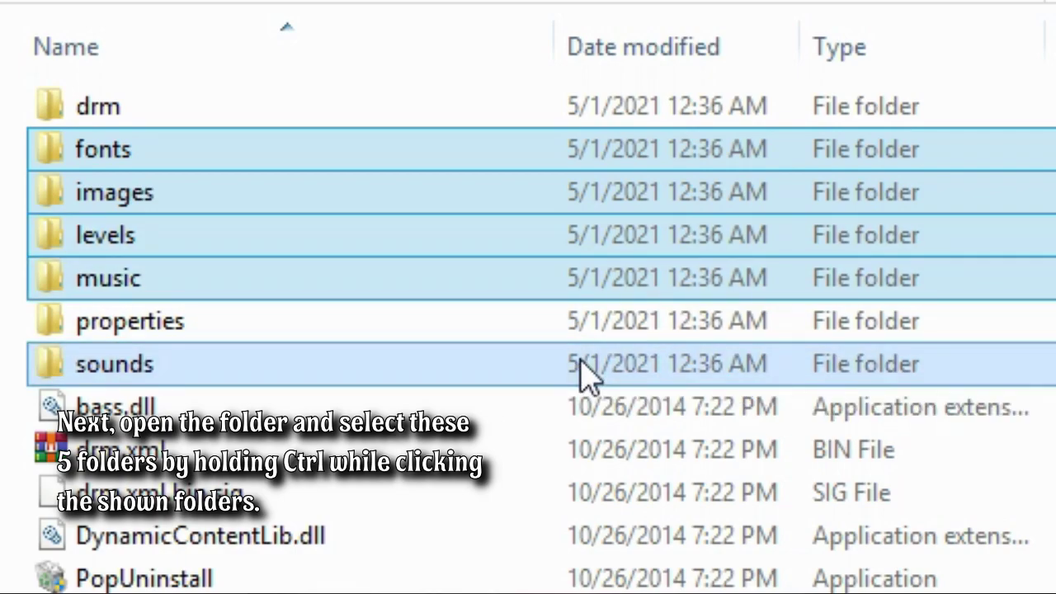
right_click(536, 147)
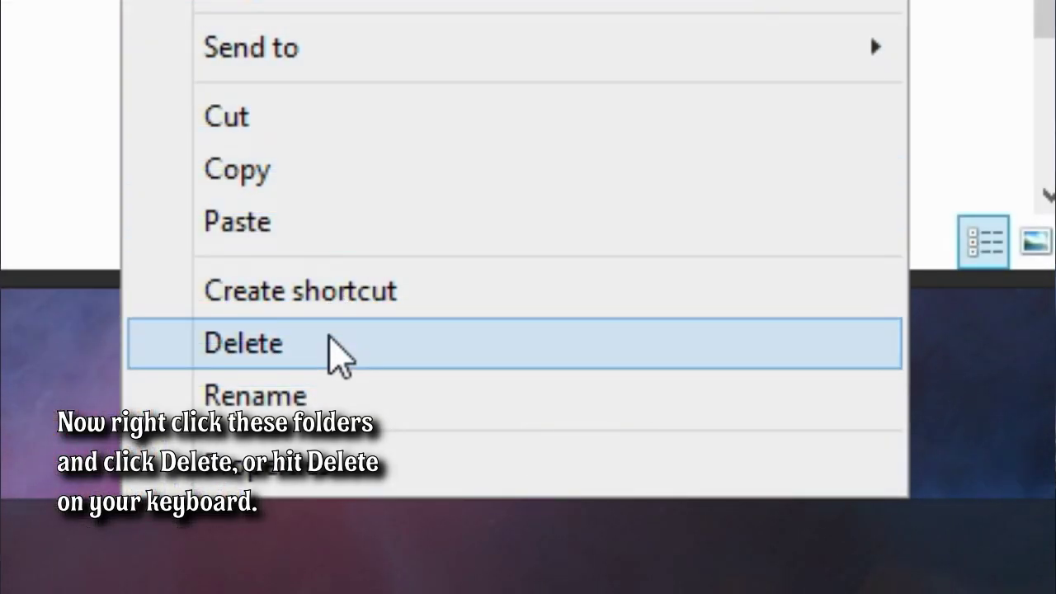
click(340, 355)
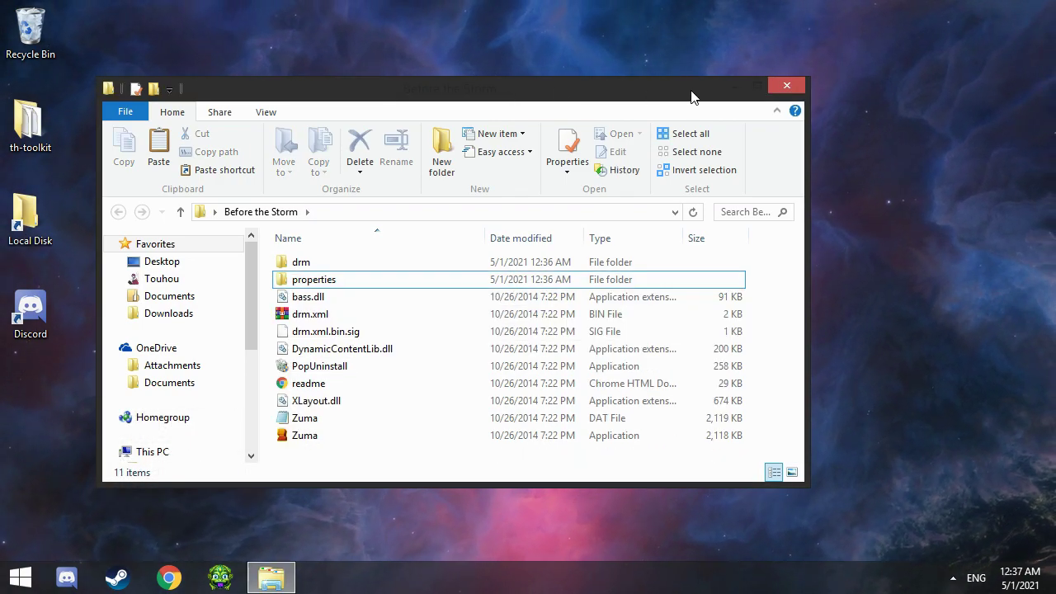
Minimize the folder window and open the Before the Storm zip archive in WinRAR, dismissing the licence reminder
drag(693, 95, 613, 201)
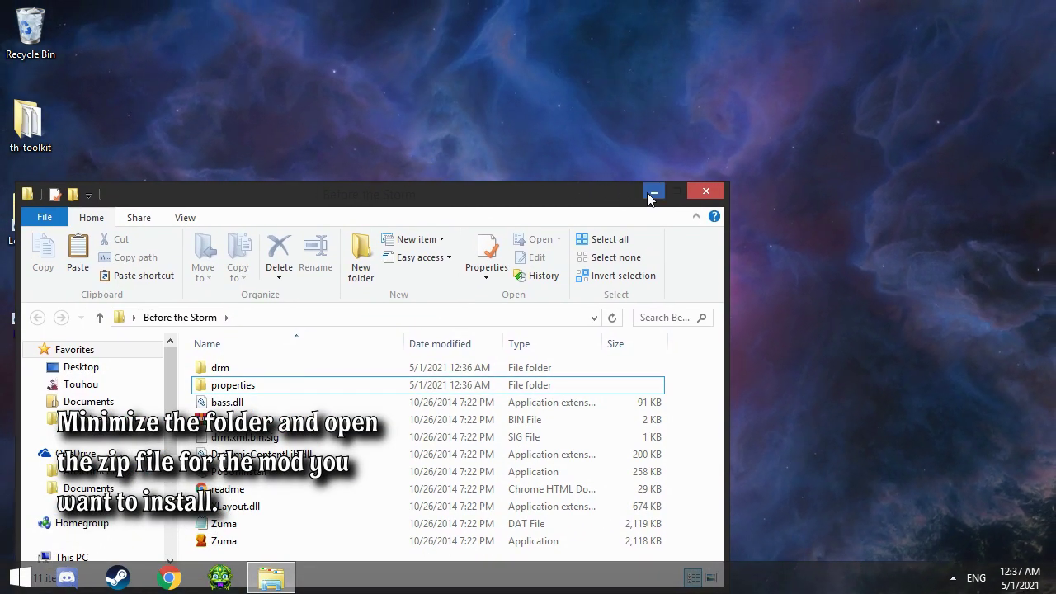
click(652, 193)
click(531, 322)
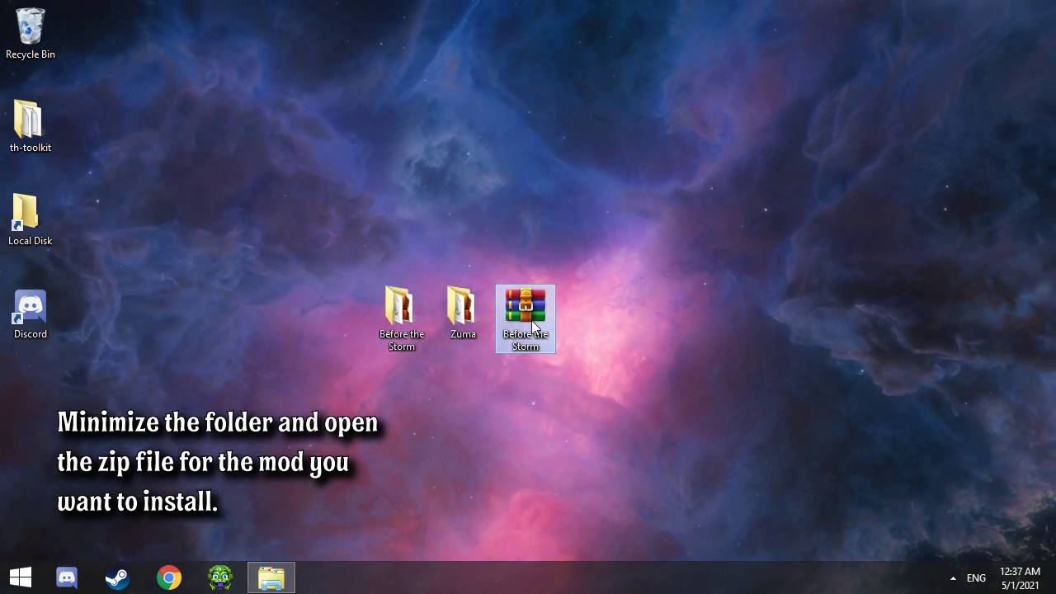
click(516, 409)
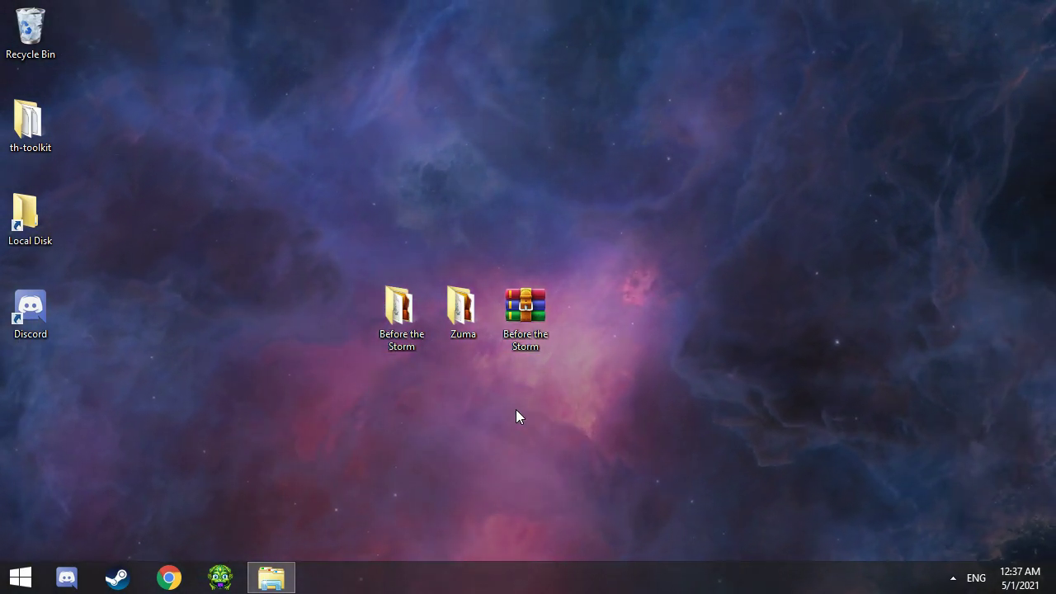
double_click(526, 307)
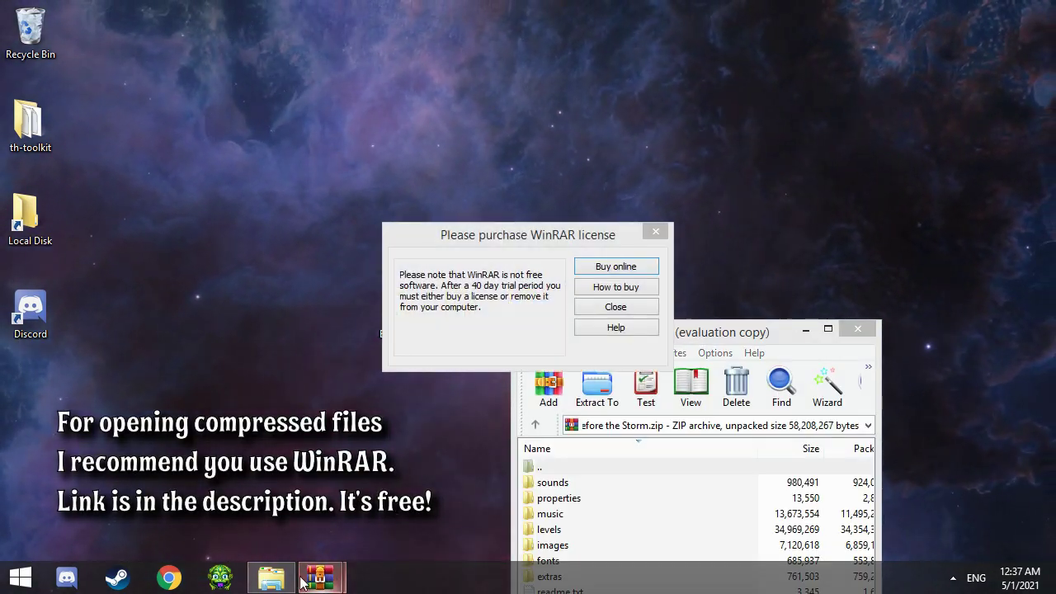
click(656, 232)
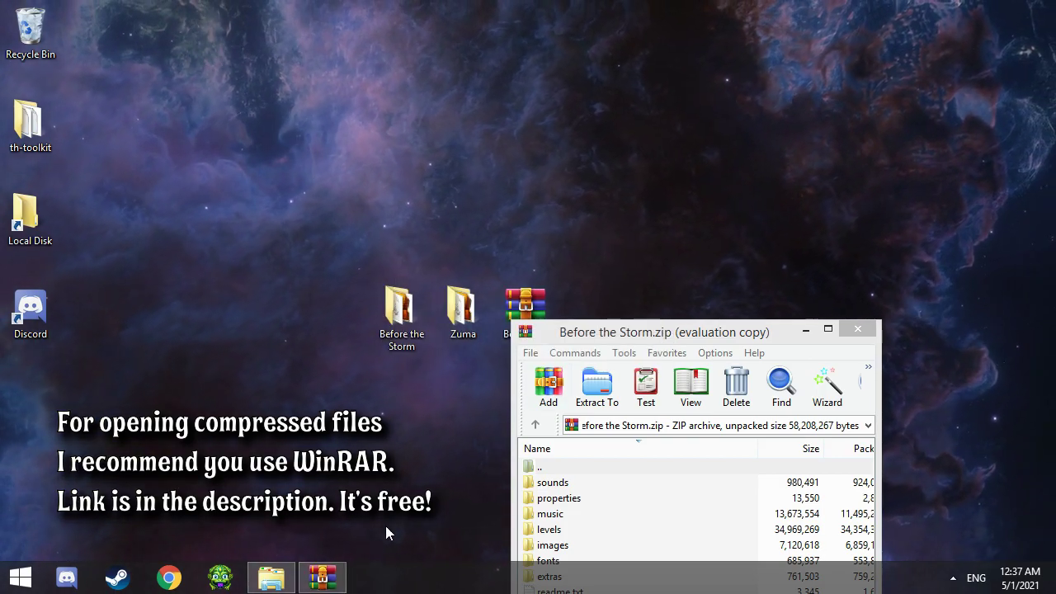
Extract everything in the archive into the Before the Storm folder, replacing the existing resources.xml, and close the archive
double_click(398, 307)
drag(575, 205, 580, 139)
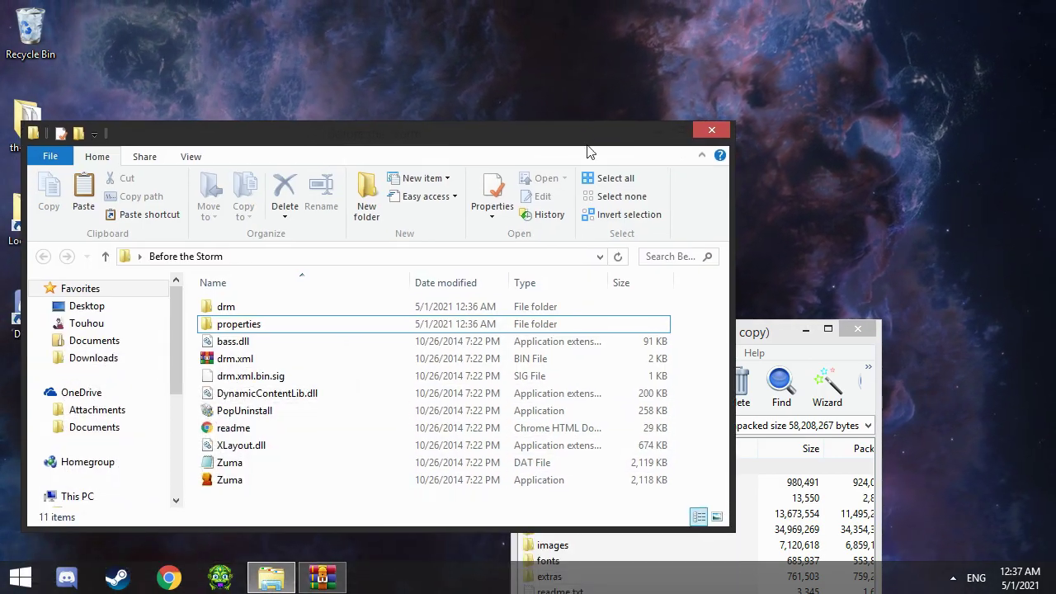
drag(780, 335, 881, 69)
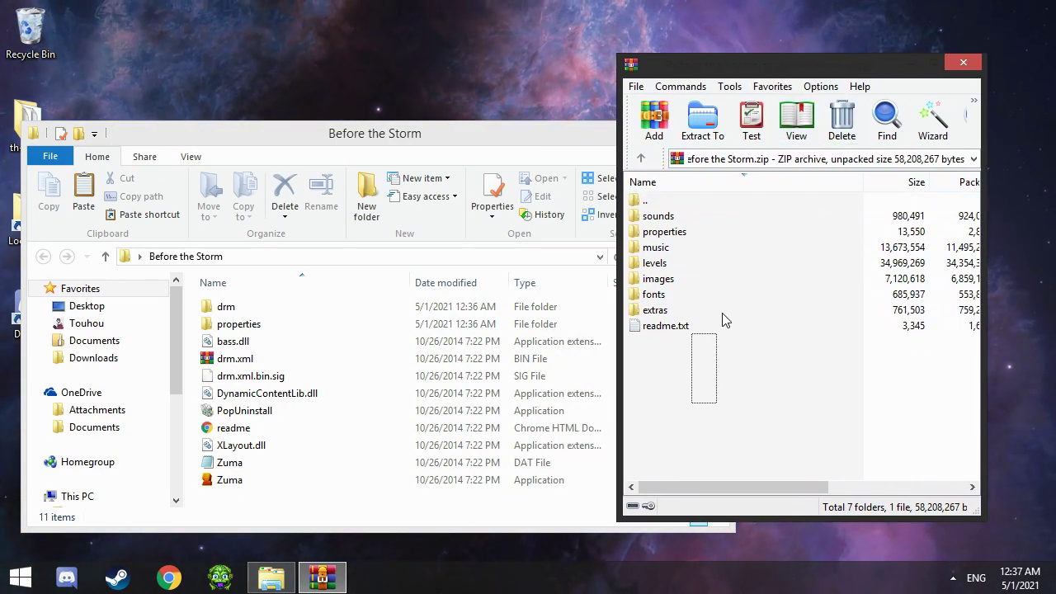
drag(721, 328, 762, 216)
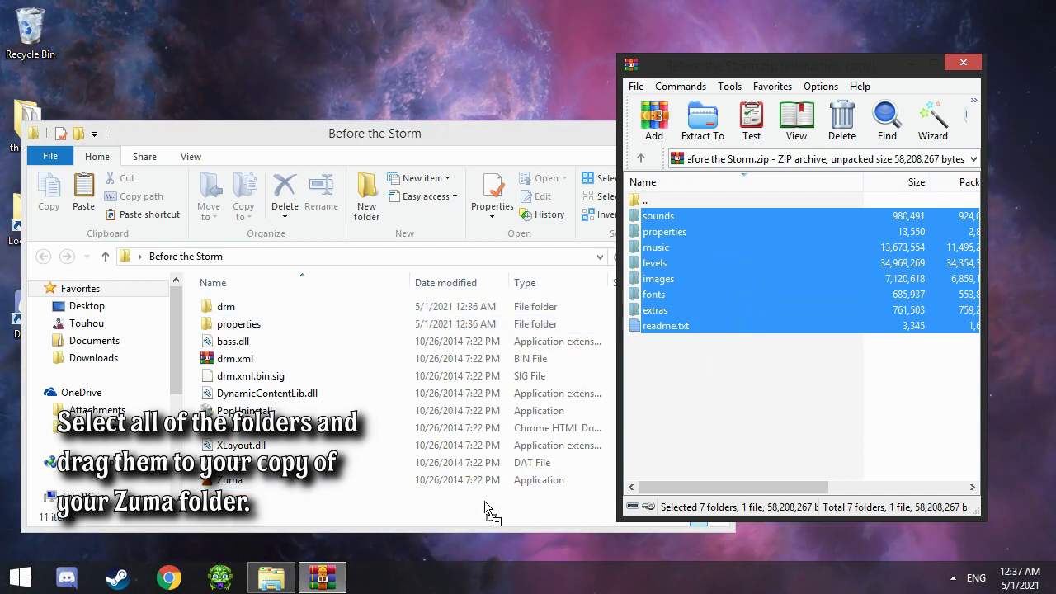
drag(485, 503, 485, 503)
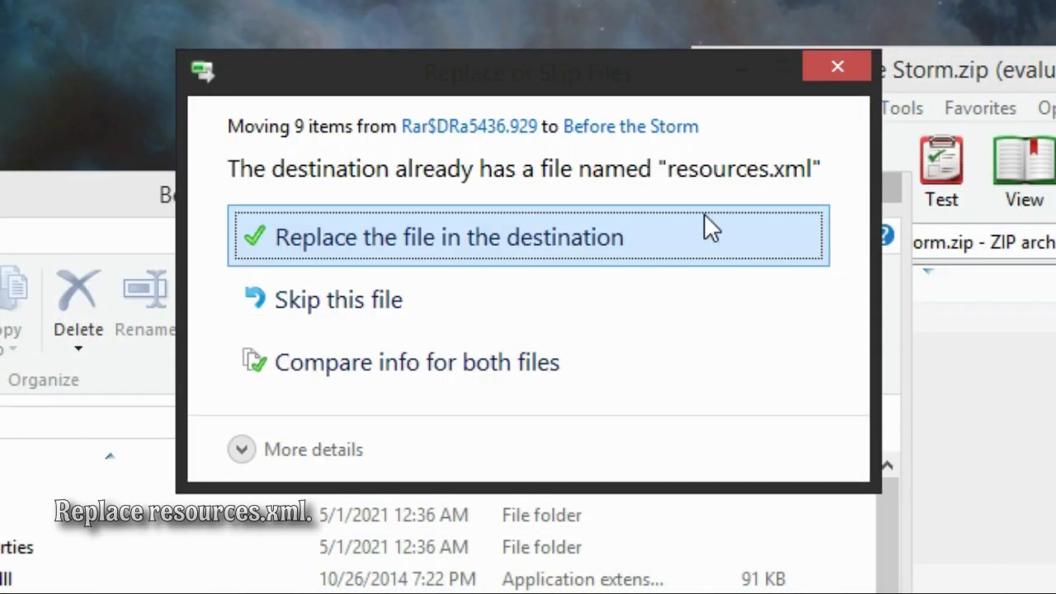
click(620, 223)
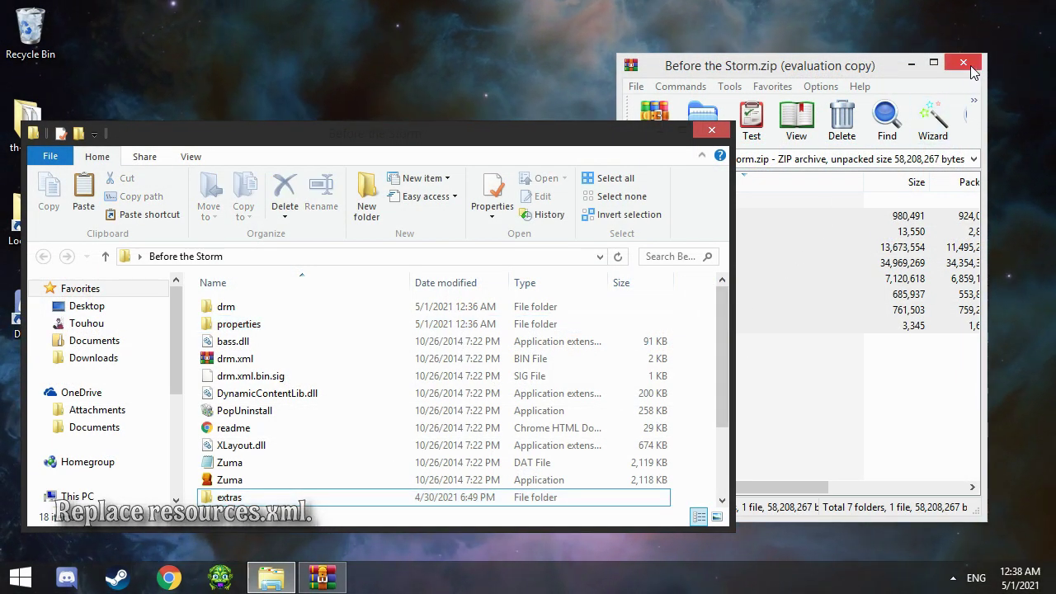
click(963, 63)
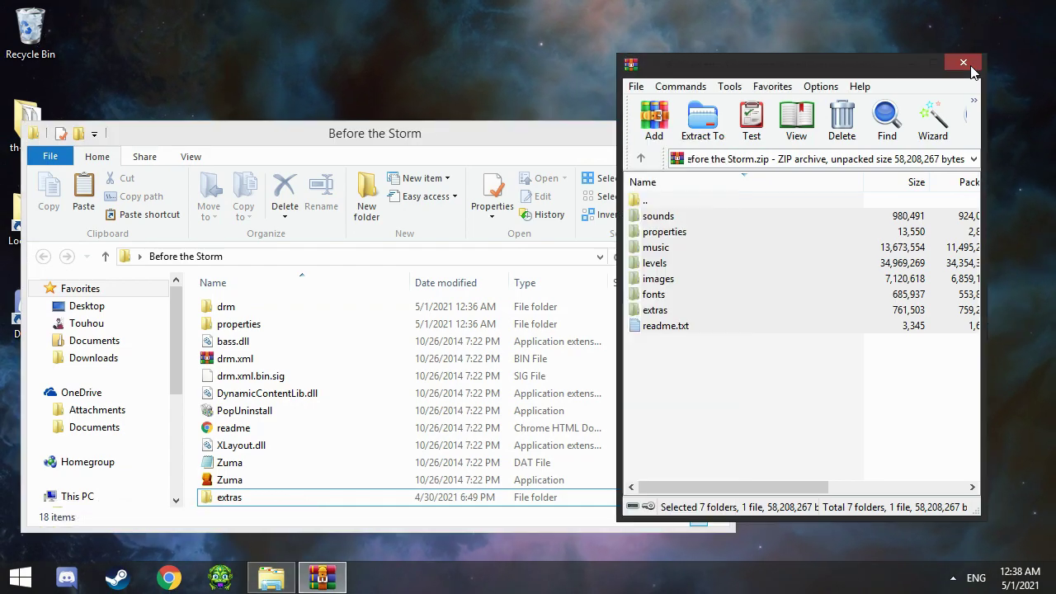
Launch the Zuma application from the Before the Storm folder
drag(604, 139, 797, 59)
drag(917, 262, 911, 359)
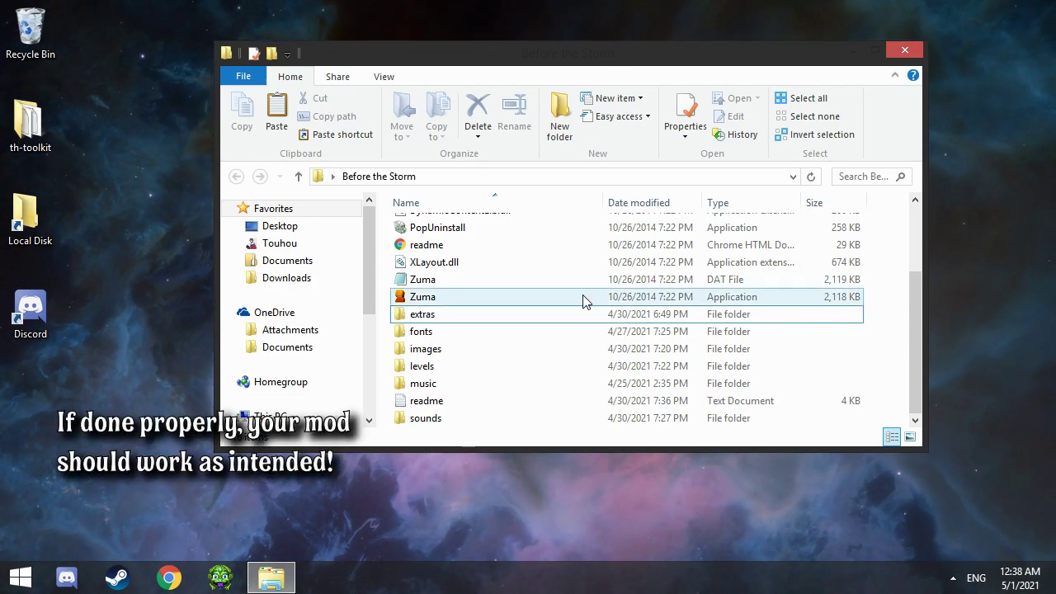
double_click(519, 296)
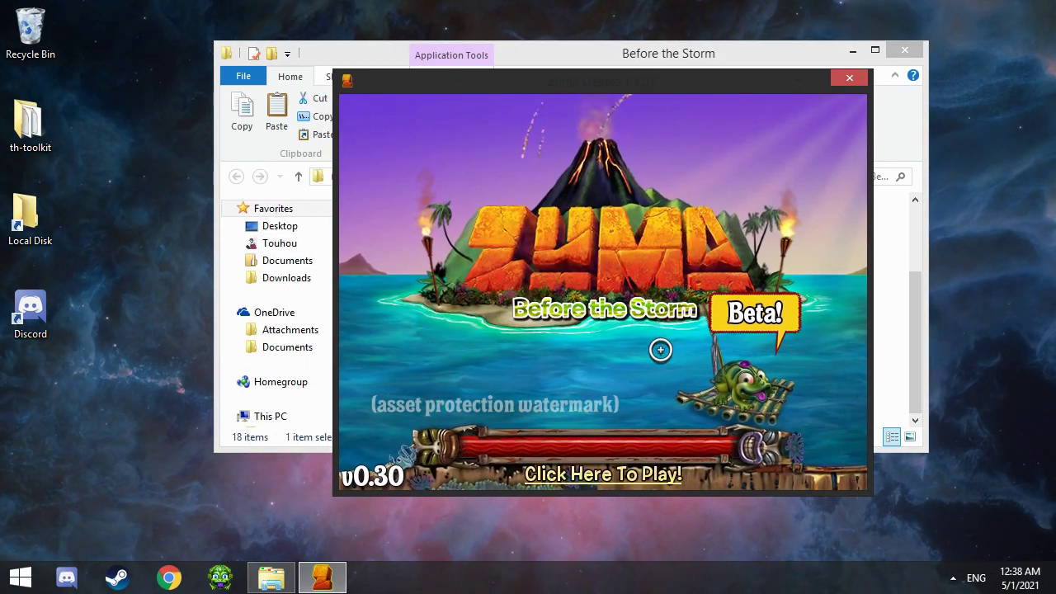
Enter the modded game and start Adventure mode at level 1-1
click(680, 482)
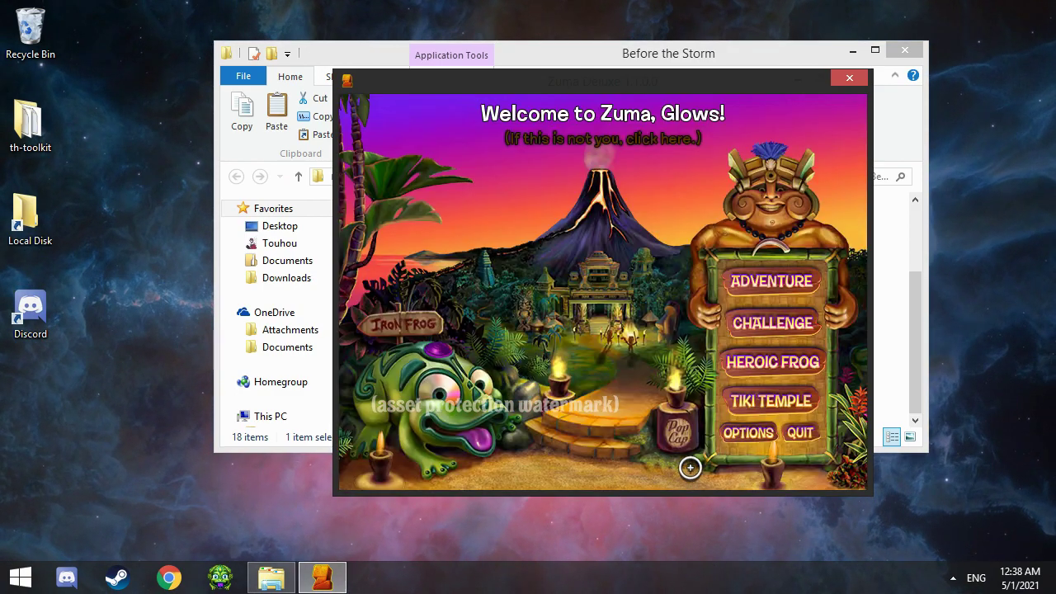
click(754, 288)
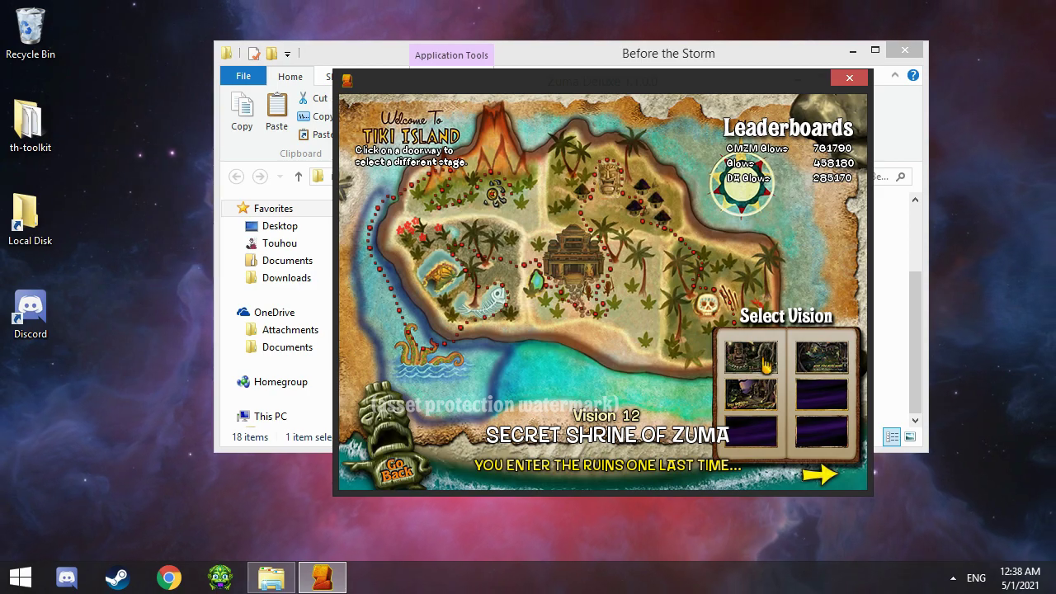
click(810, 474)
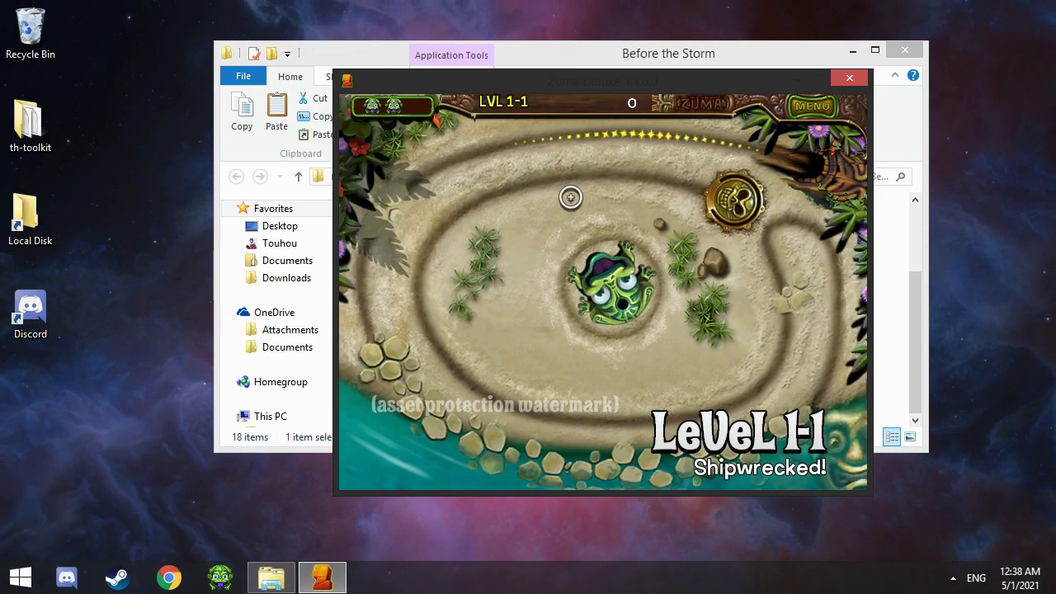
Shoot balls at matching colours in the chain on level 1-1 to test the mod
click(514, 397)
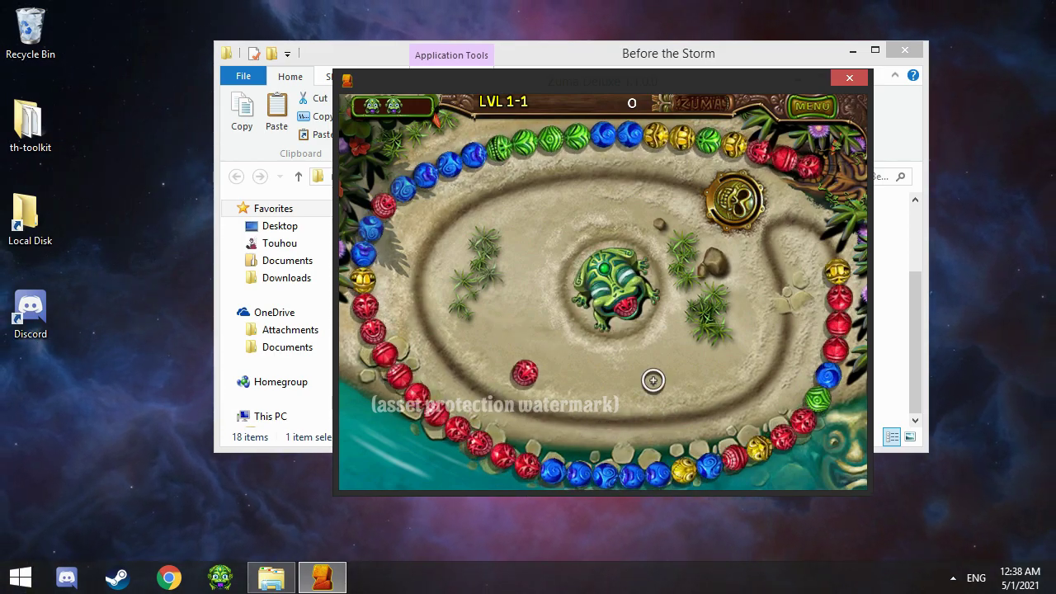
click(823, 354)
click(540, 186)
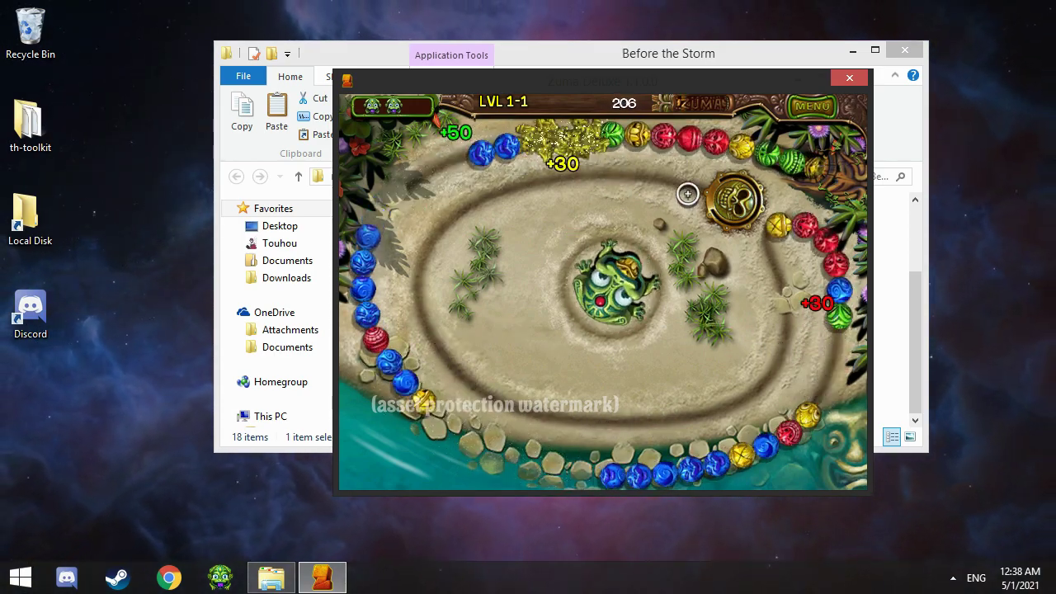
click(627, 170)
click(639, 154)
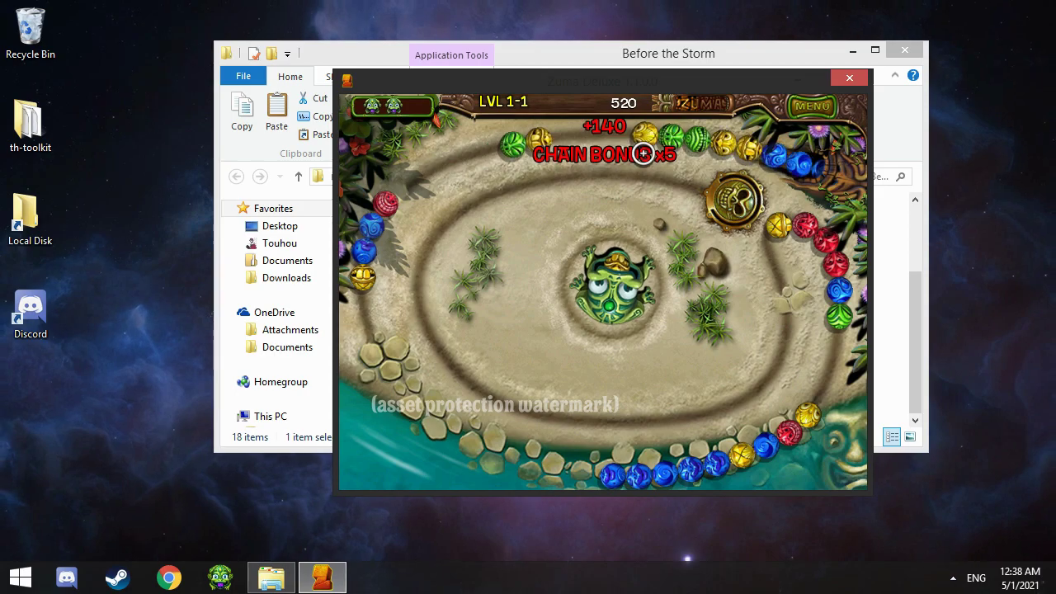
Fire a couple more balls at the chain on level 1-1 to finish trying out the modded game
click(630, 165)
click(413, 236)
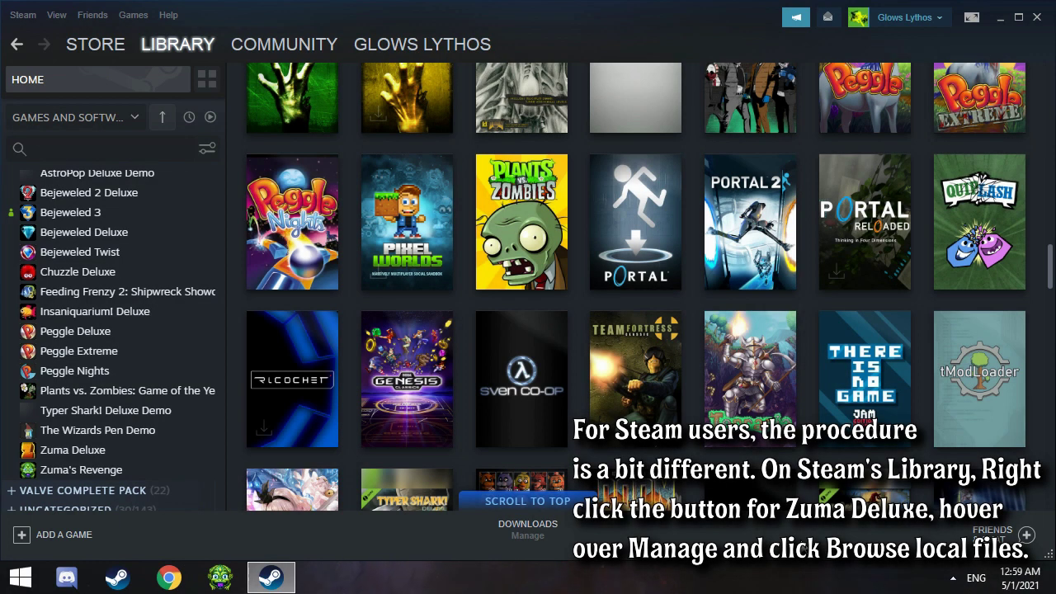
Switch to the Steam library, browse to the local files of Zuma Deluxe, and minimise Steam
right_click(119, 456)
mouse_move(176, 420)
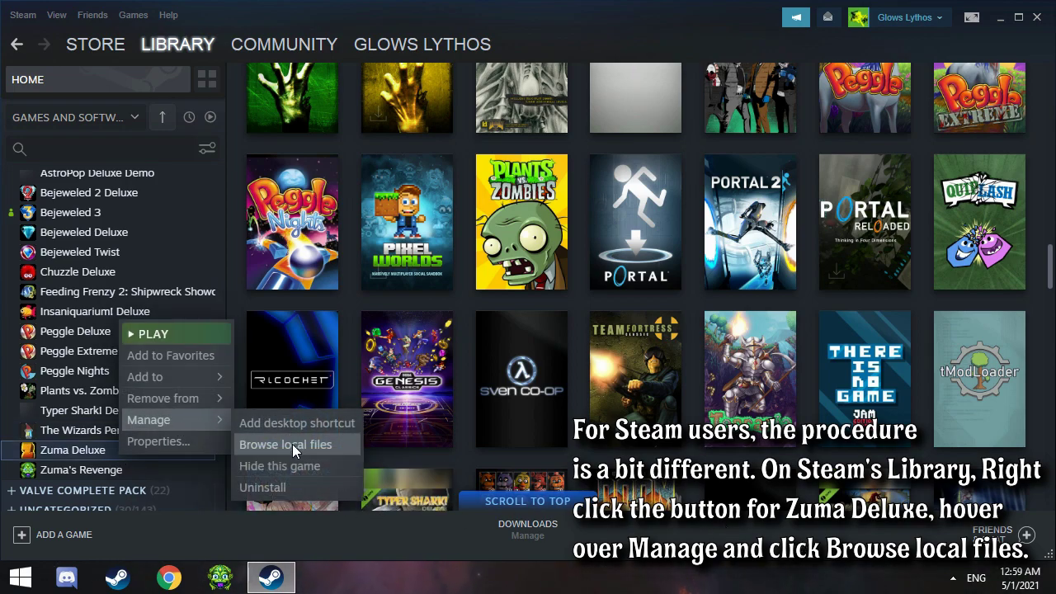
click(292, 444)
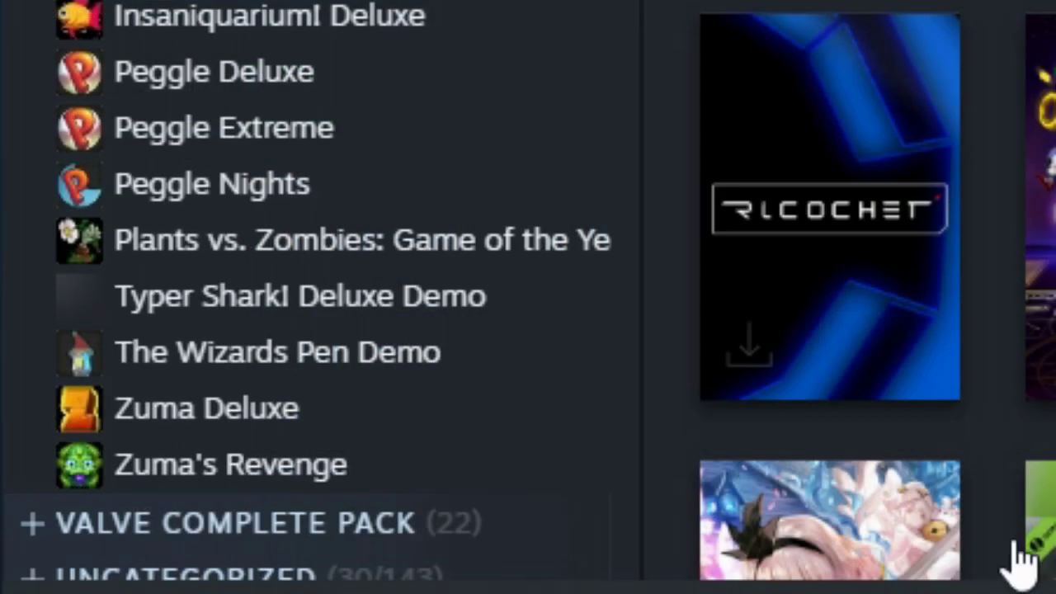
right_click(340, 429)
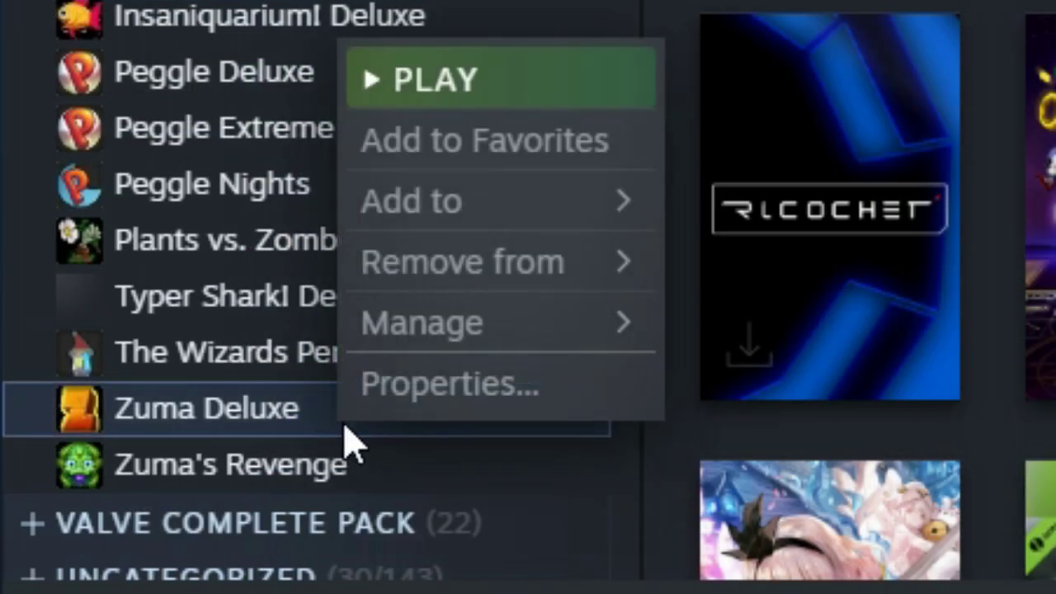
mouse_move(507, 332)
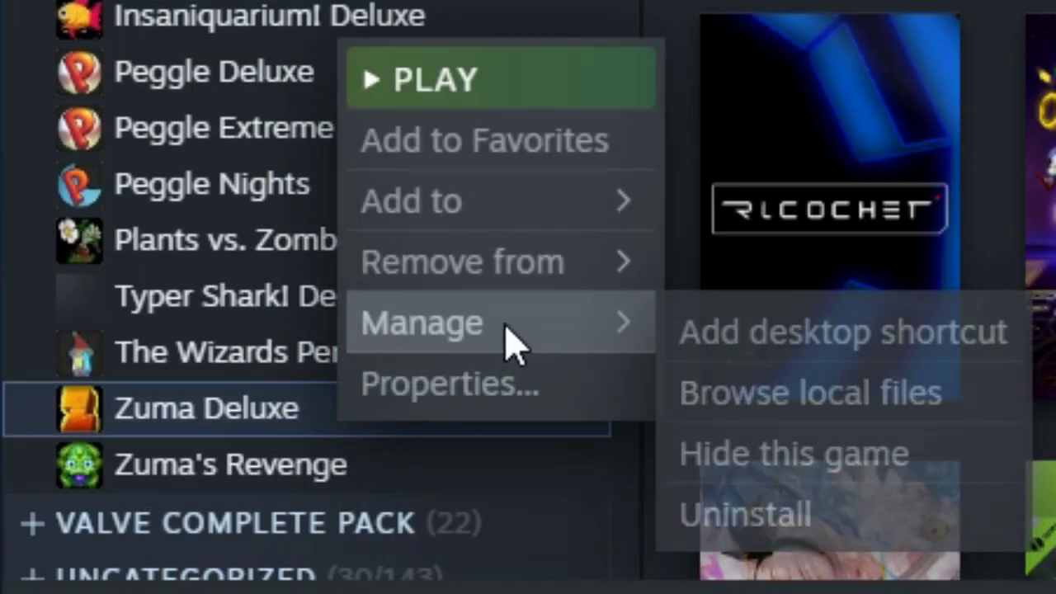
click(832, 394)
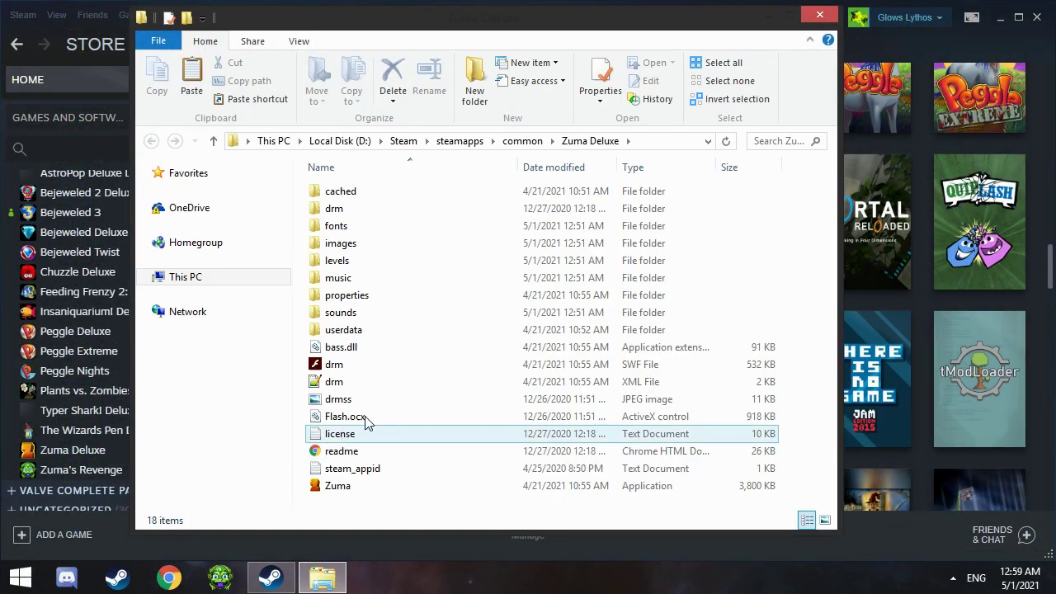
click(1003, 19)
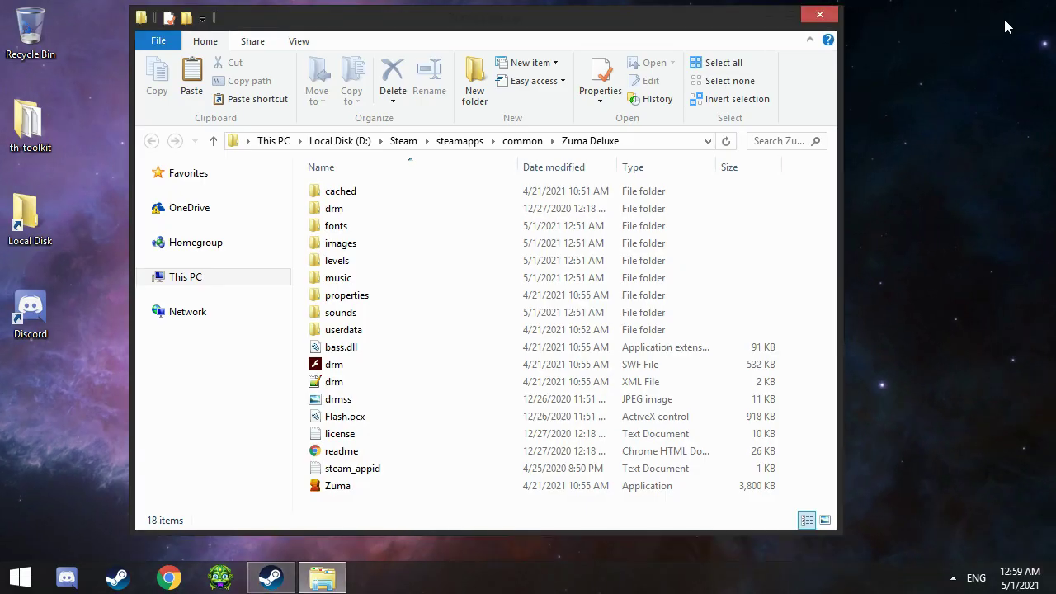
Copy all files and folders in the Zuma Deluxe folder and minimise its window
drag(808, 195, 583, 471)
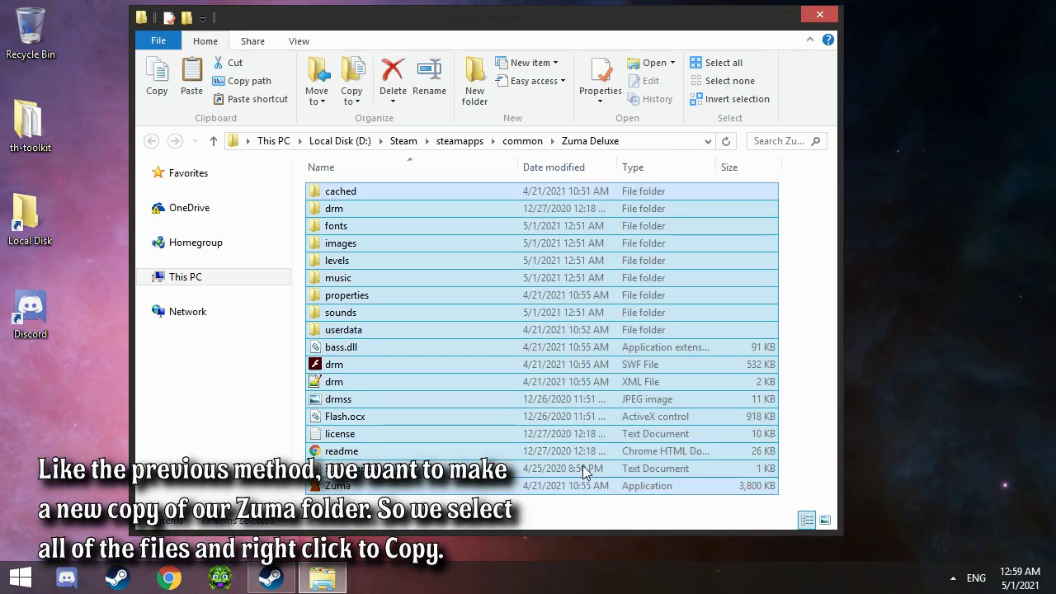
right_click(506, 289)
click(556, 446)
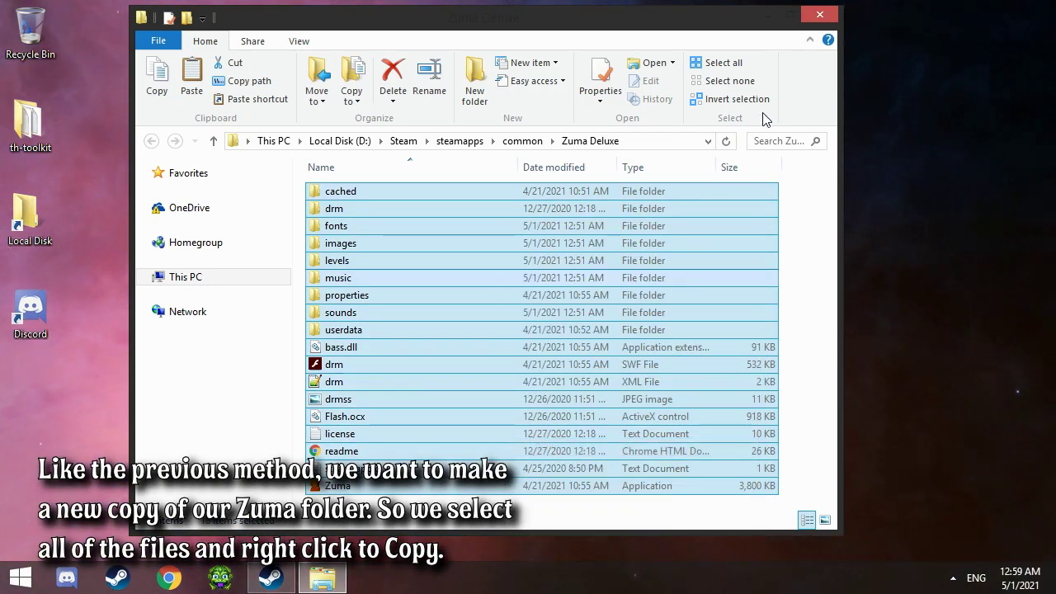
click(768, 17)
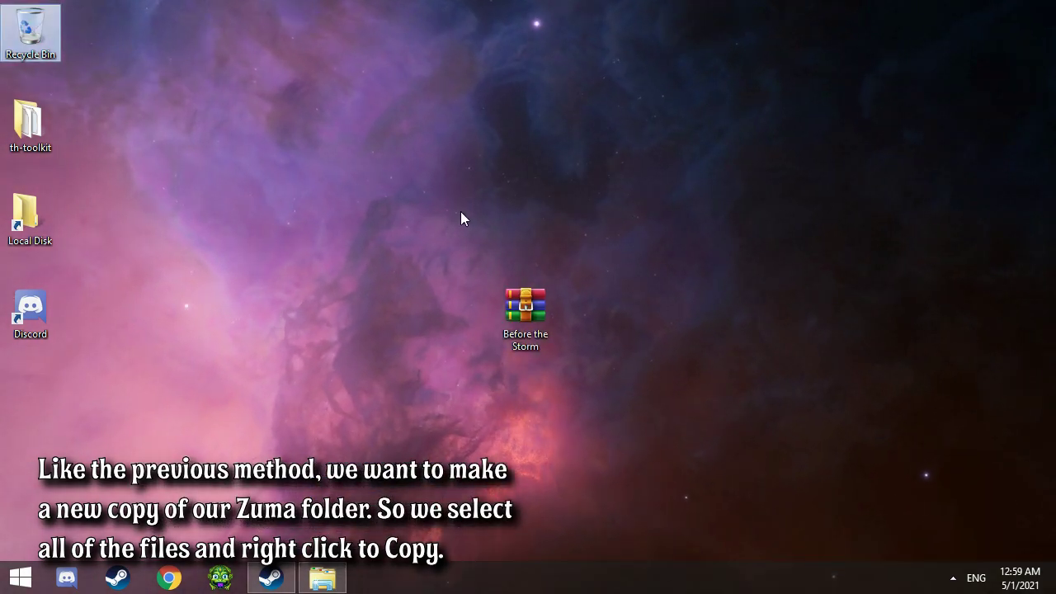
Create a desktop folder named Before the Storm and place it beside the mod archive
right_click(401, 343)
mouse_move(462, 496)
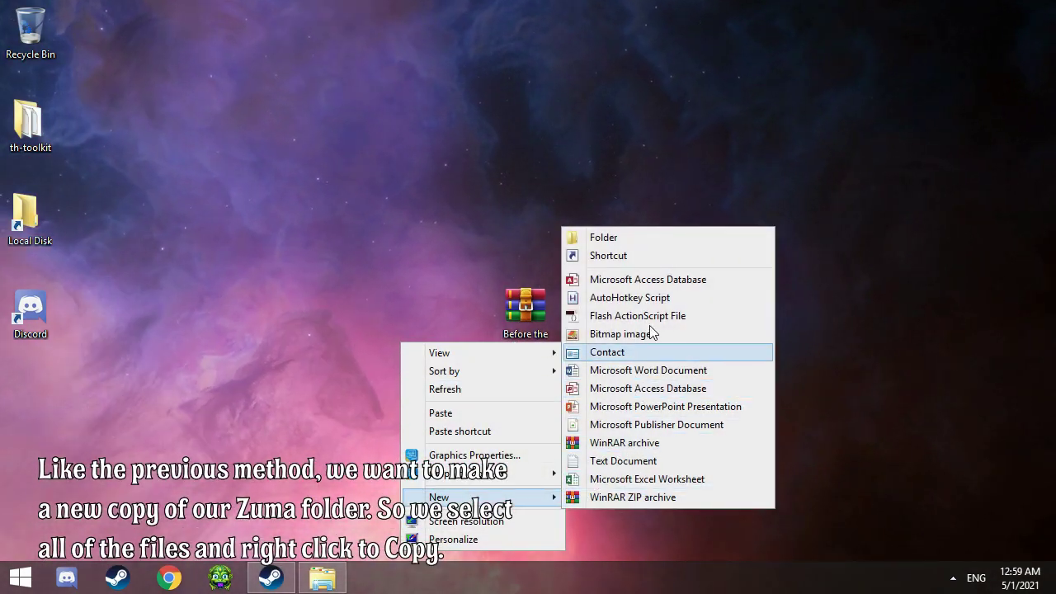
click(641, 239)
text(B)
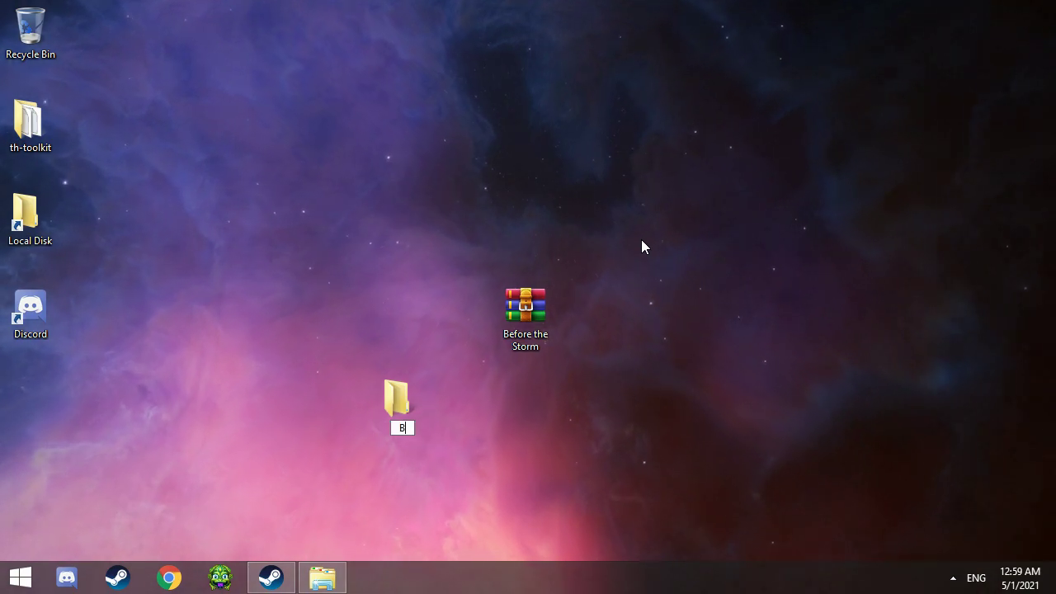
text(efore the Storm)
key(Return)
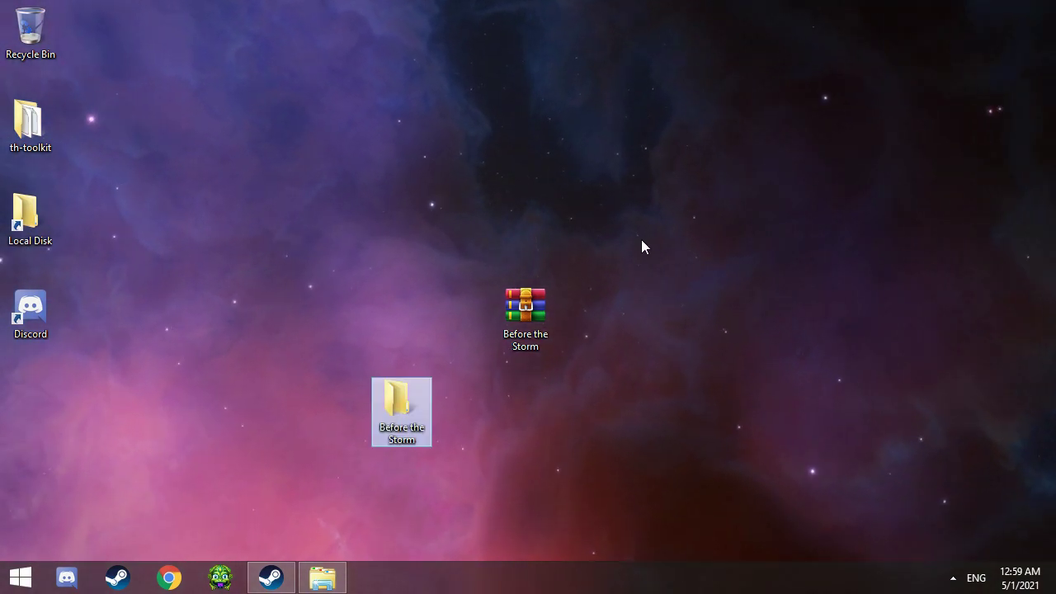
click(595, 286)
drag(418, 351, 425, 325)
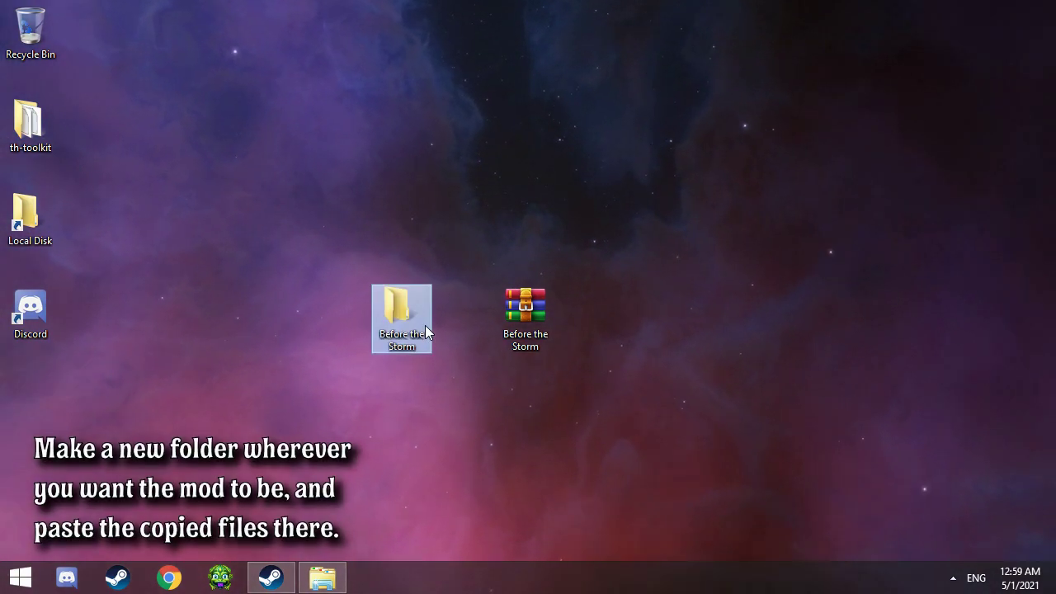
Paste the copied Zuma Deluxe files into the new Before the Storm folder and close its window
double_click(425, 325)
right_click(431, 285)
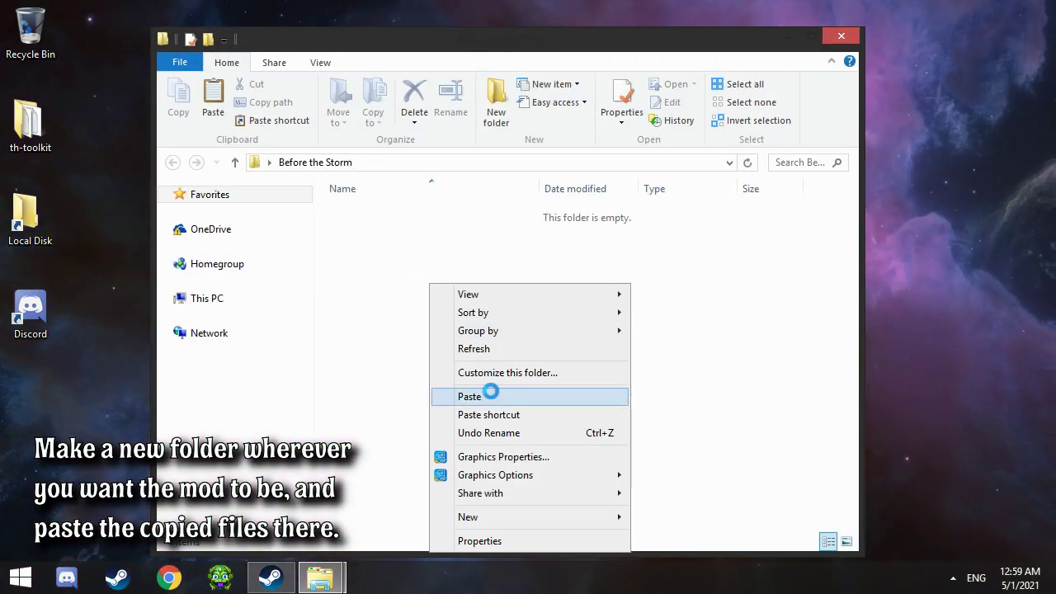
click(467, 396)
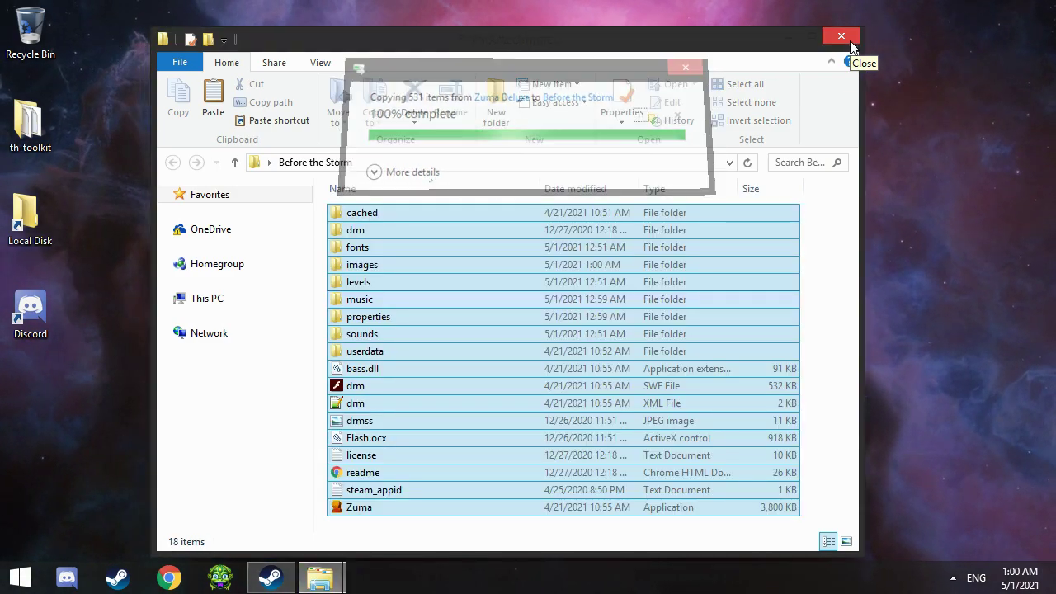
click(850, 41)
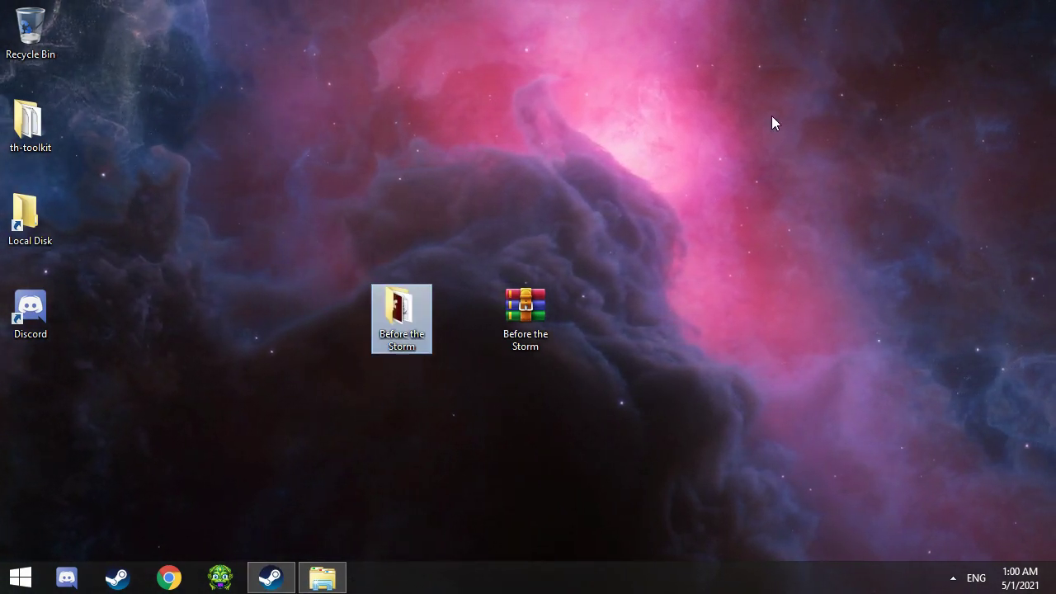
Open the mod archive and the Before the Storm folder, and delete the folder's fonts, images, levels, music and sounds subfolders
double_click(511, 331)
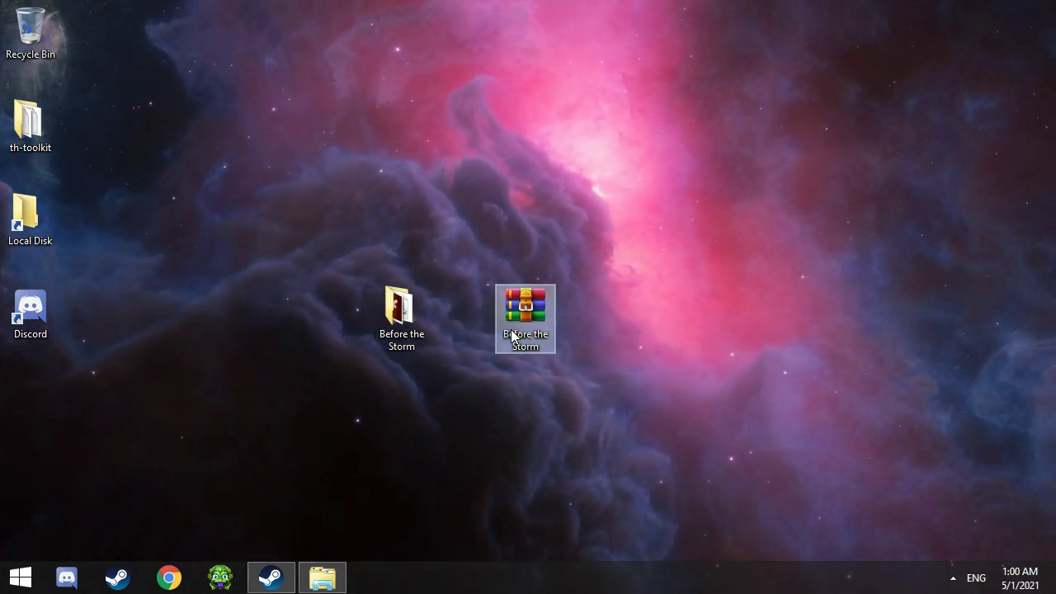
double_click(401, 307)
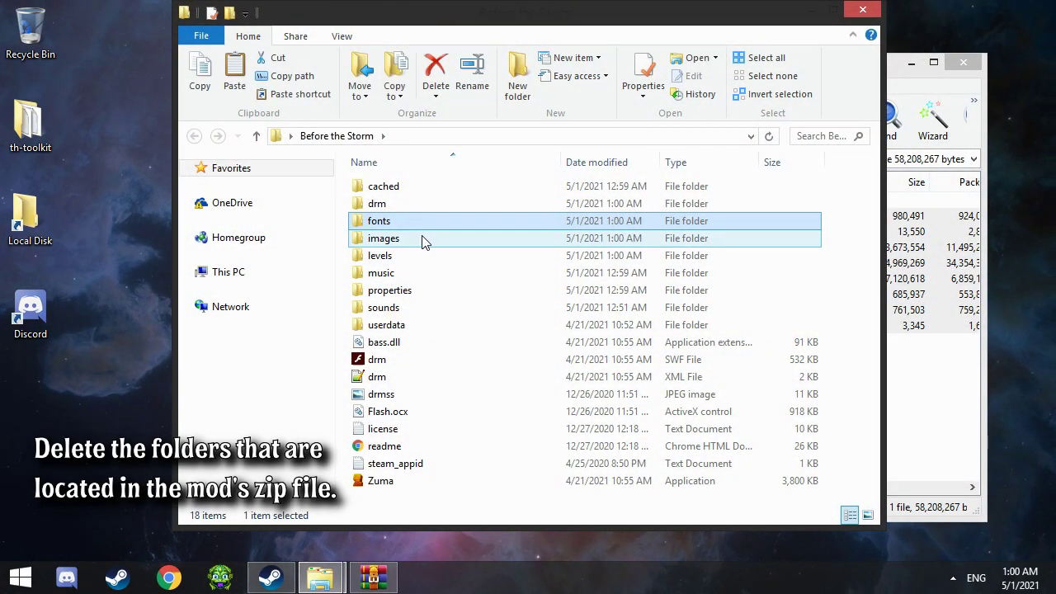
ctrl+click(468, 239)
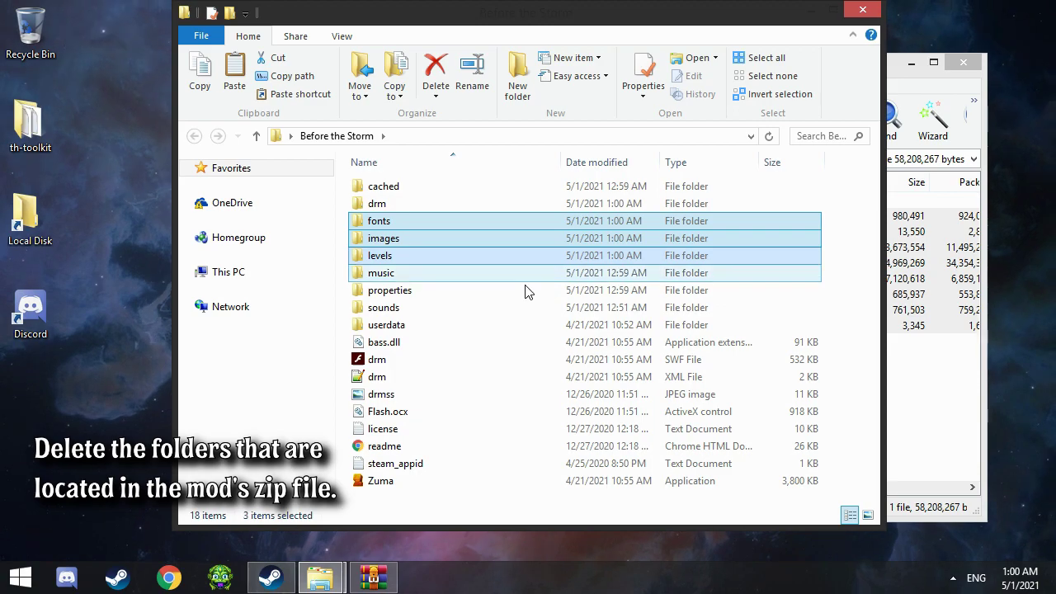
ctrl+click(528, 311)
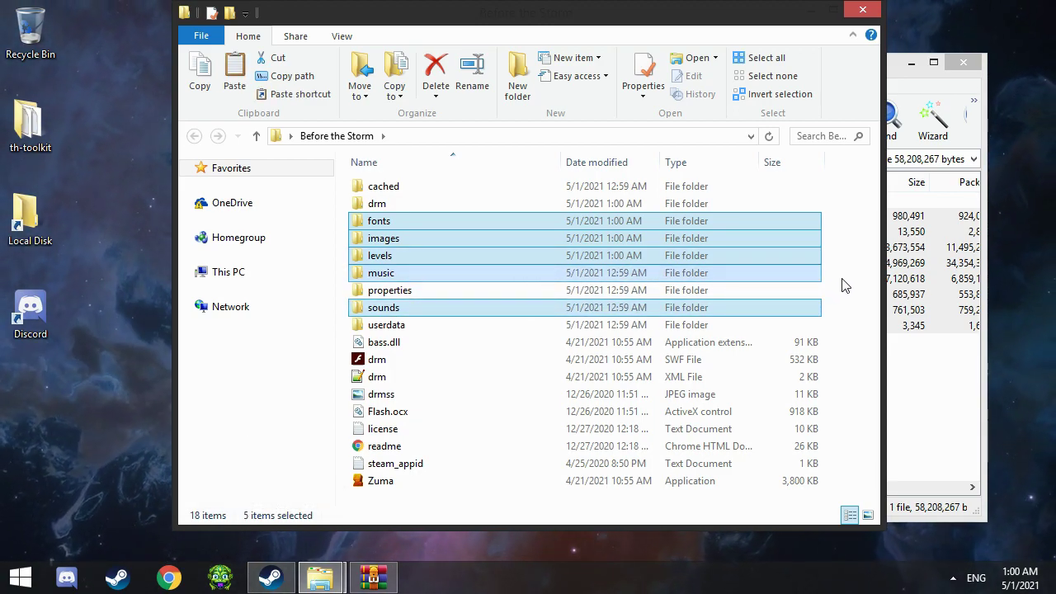
key(Delete)
Extract all the mod archive's contents into the desktop Before the Storm folder, replacing resources.xml, and close the archive
click(919, 394)
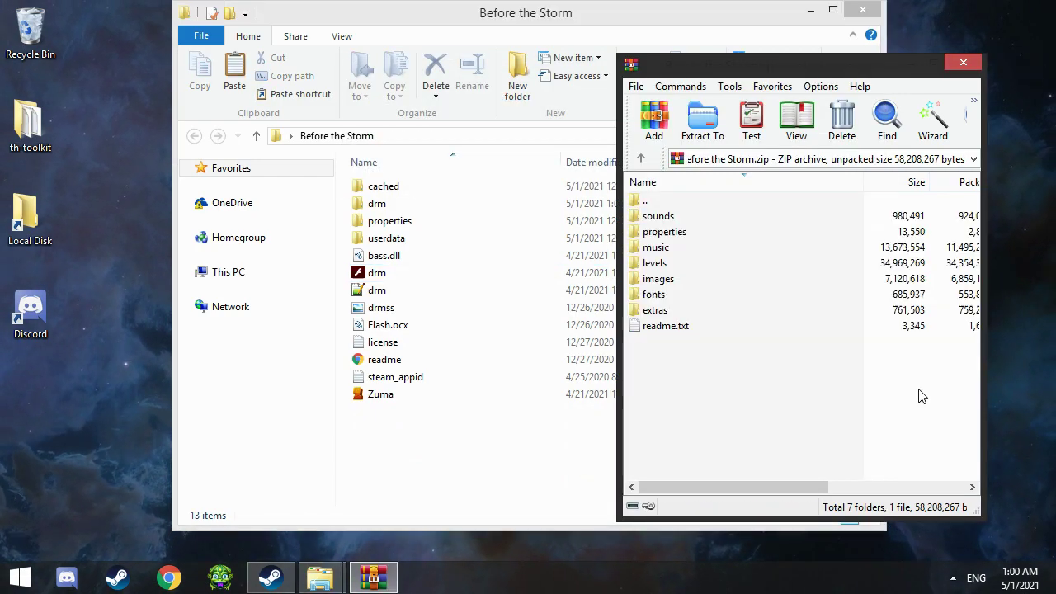
click(693, 400)
drag(693, 400, 719, 215)
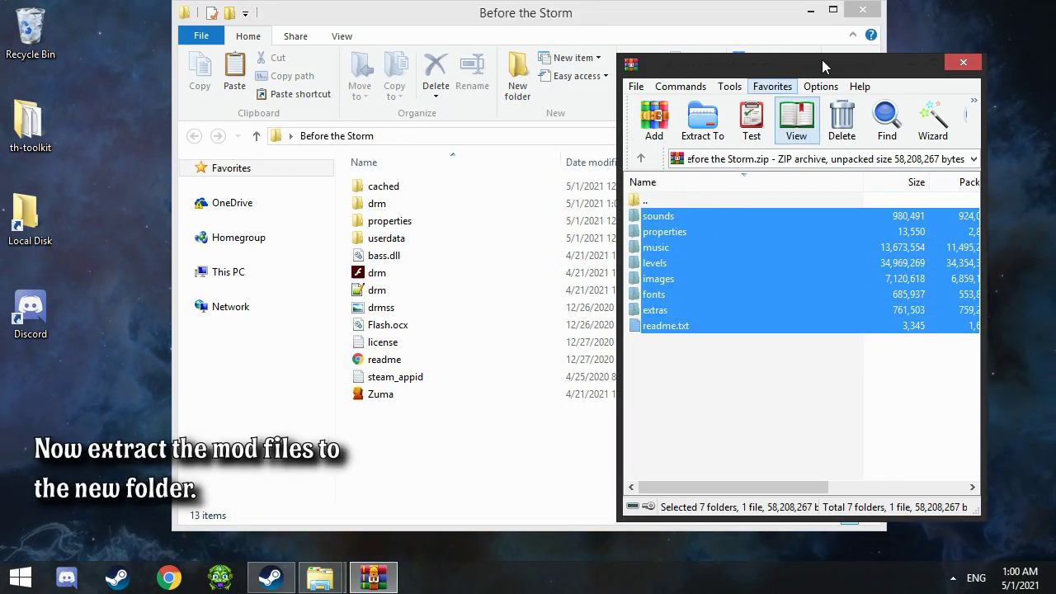
click(863, 15)
drag(692, 217, 410, 307)
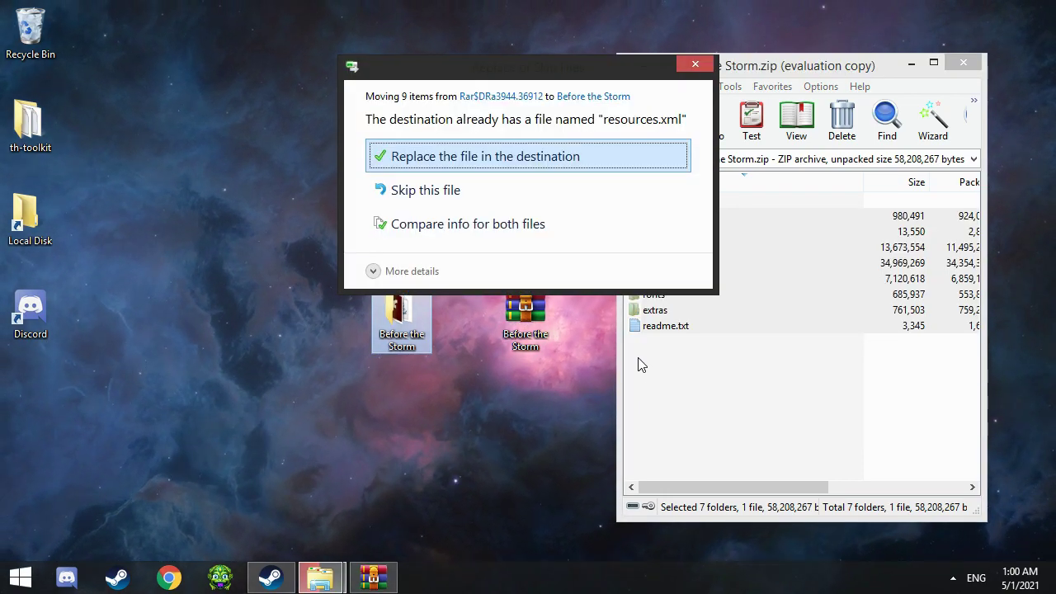
click(604, 167)
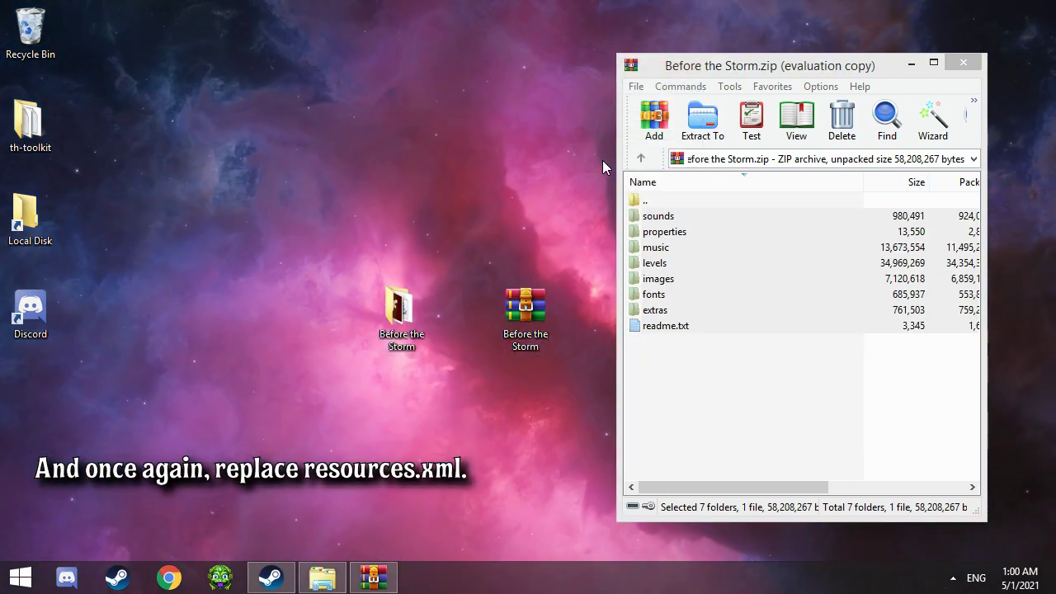
click(977, 64)
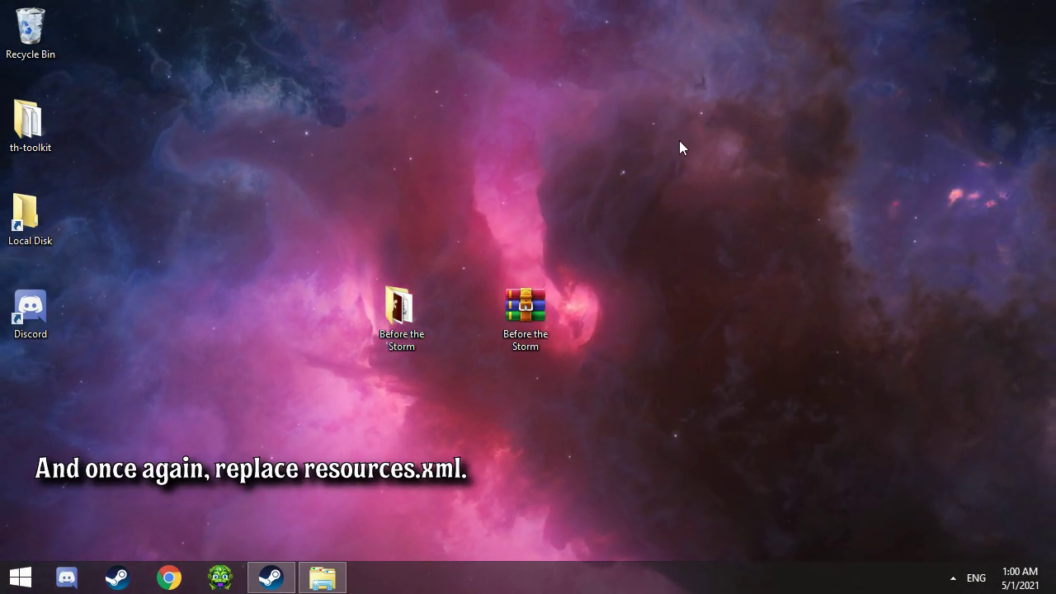
Open the Before the Storm folder and copy steam.dll from the base Steam folder on Local Disk (D:)
double_click(420, 304)
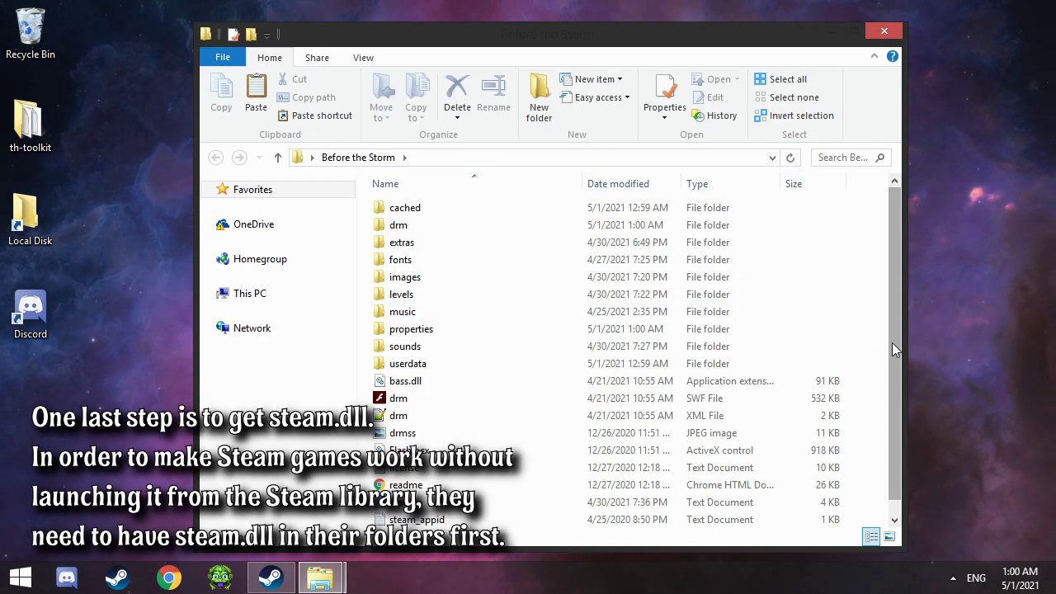
mouse_move(281, 583)
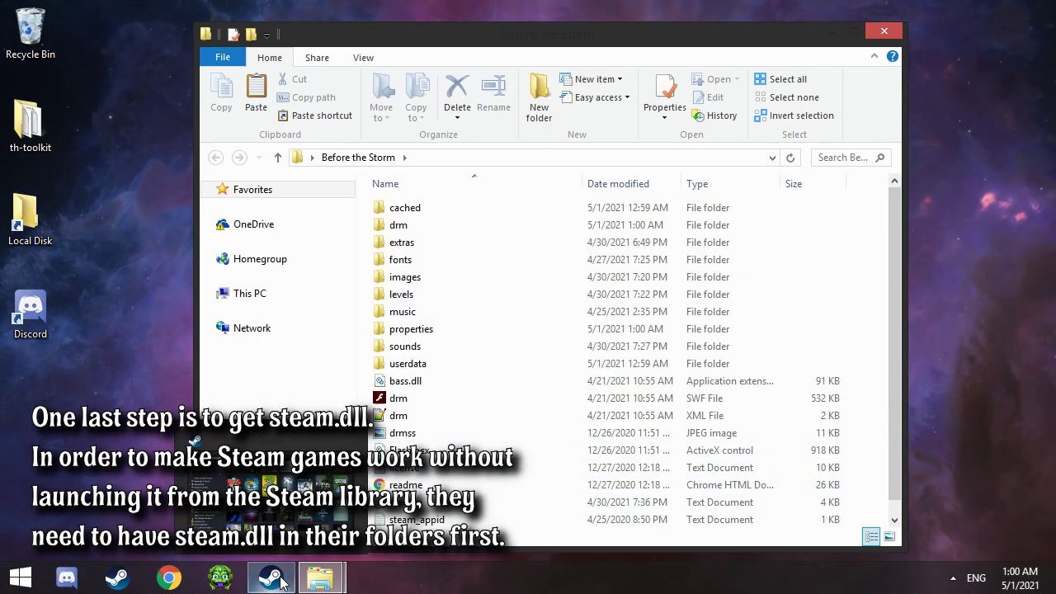
mouse_move(323, 583)
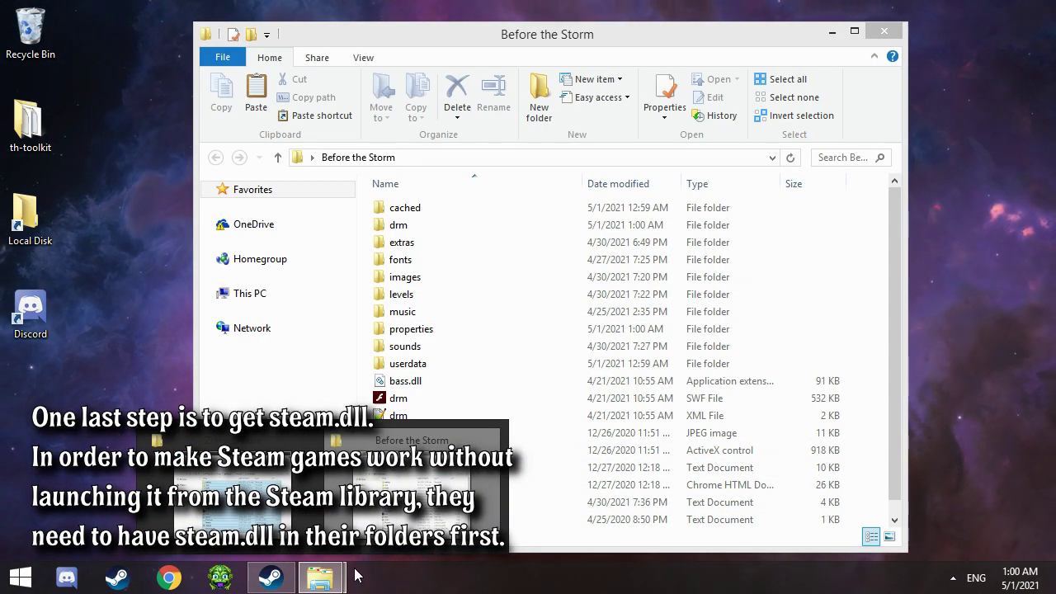
click(231, 491)
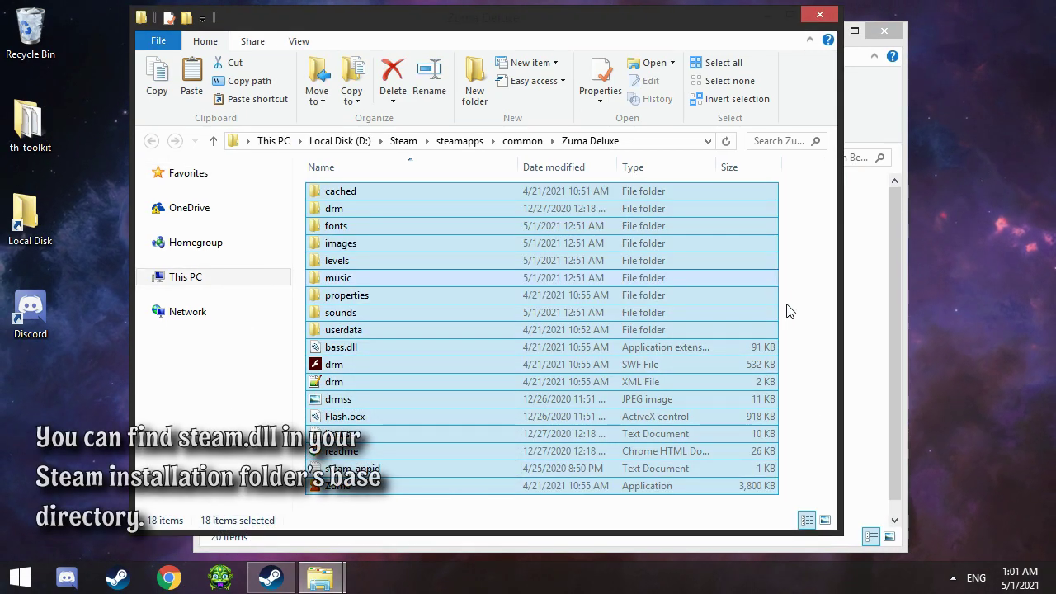
click(786, 244)
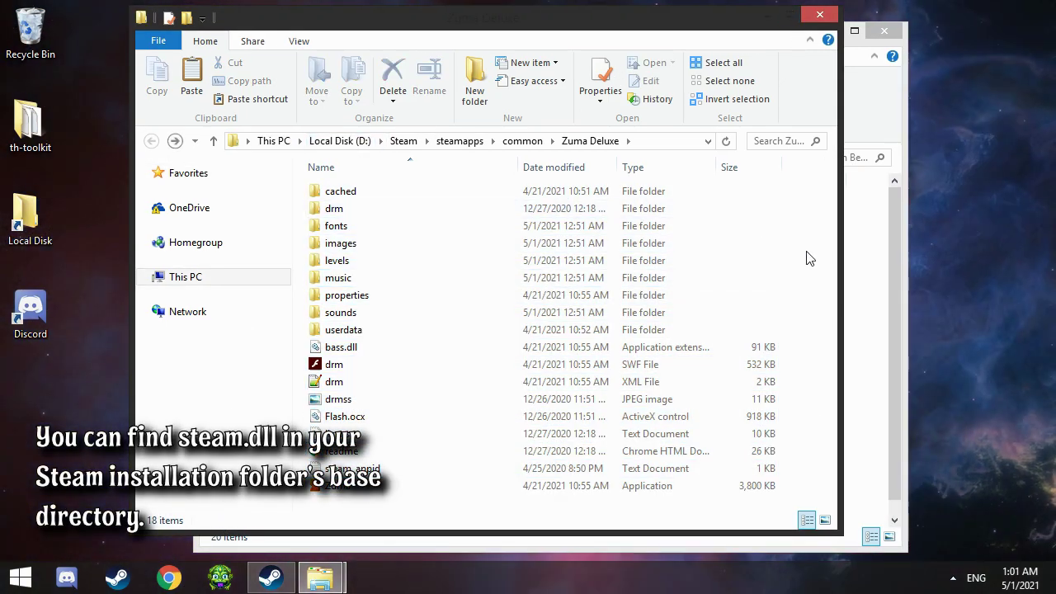
click(415, 149)
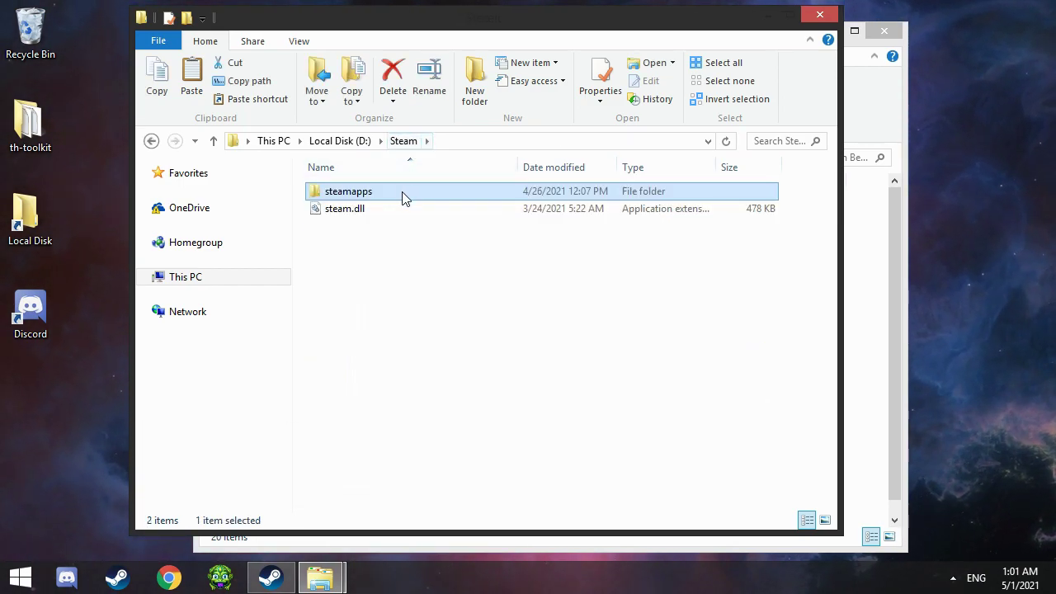
click(401, 209)
right_click(399, 205)
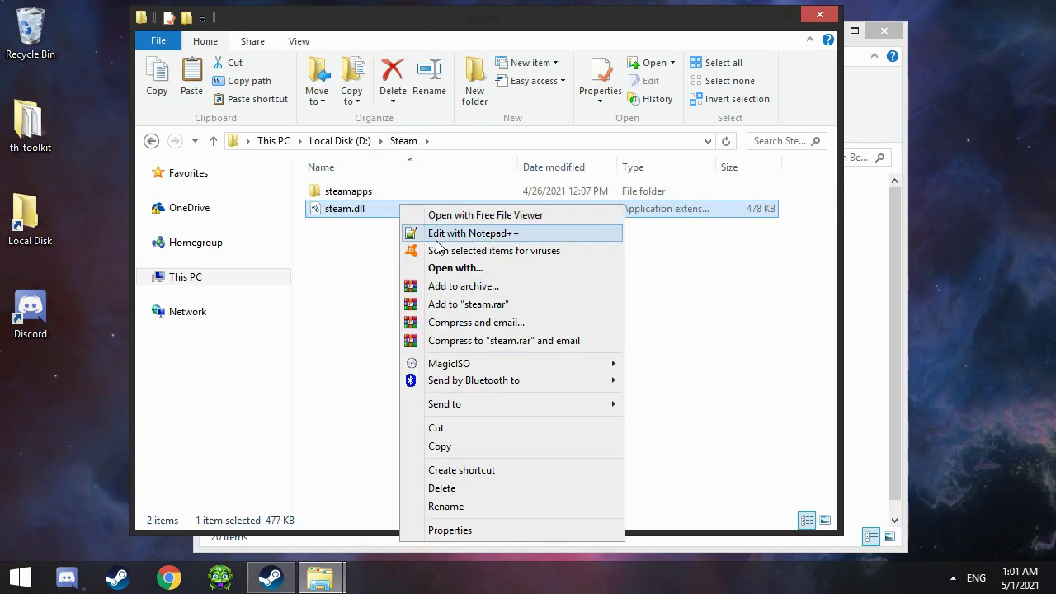
click(462, 446)
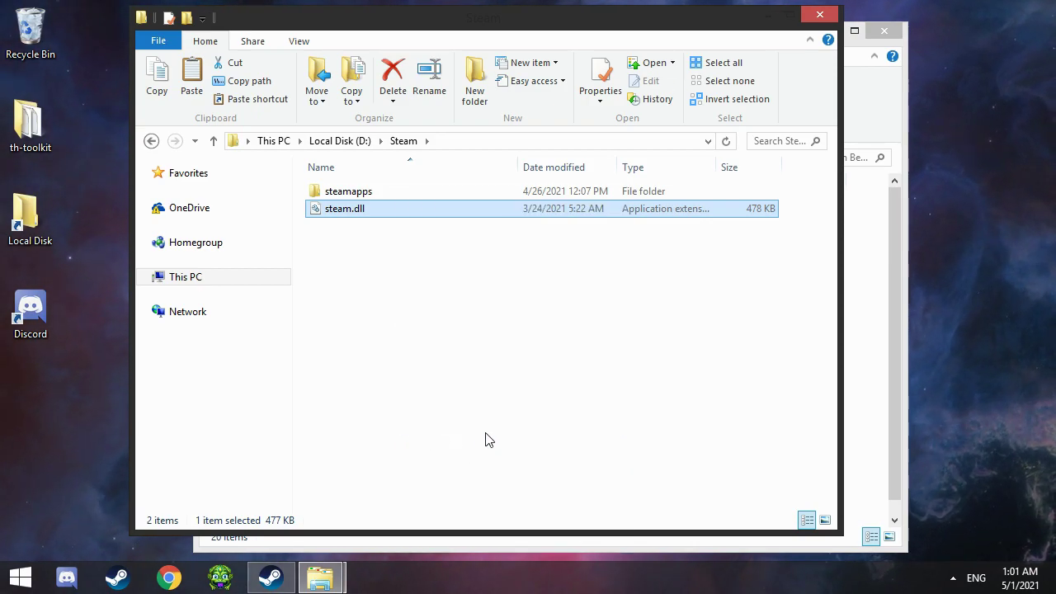
Paste steam.dll into the Before the Storm folder and close the Steam folder window
click(858, 287)
right_click(855, 278)
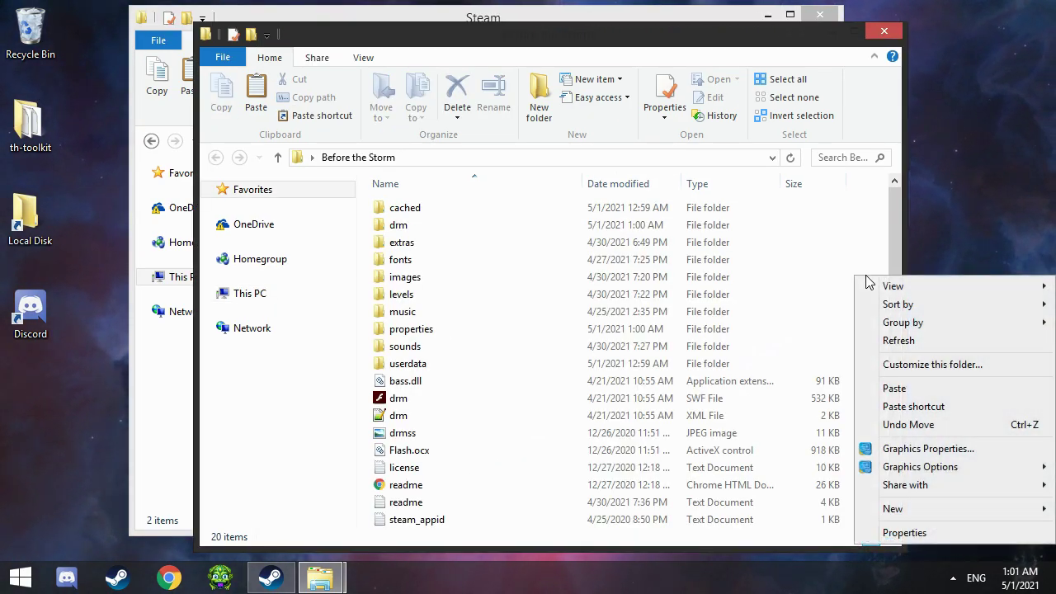
click(874, 388)
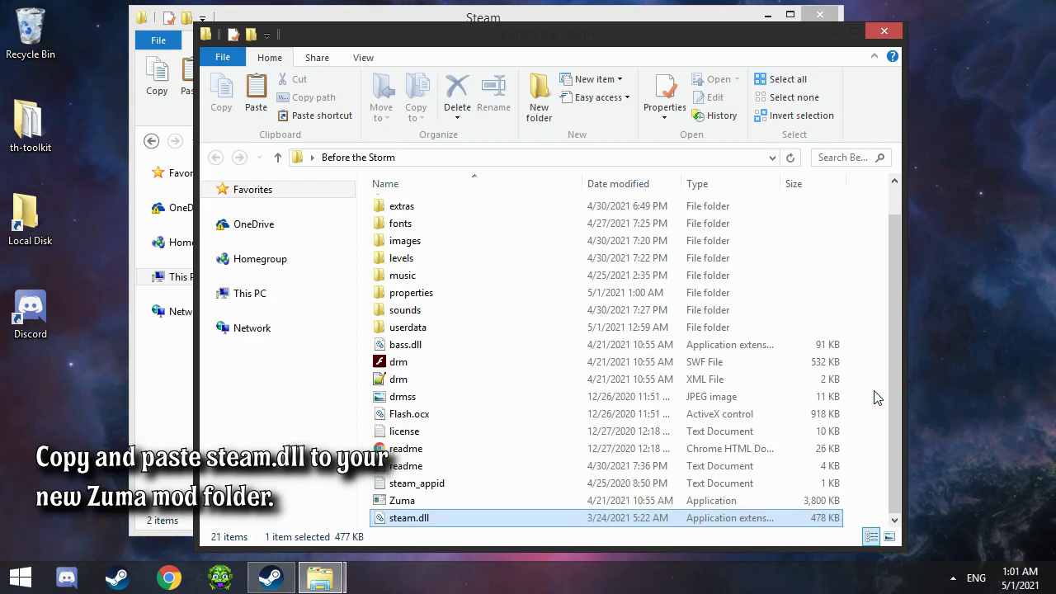
click(819, 15)
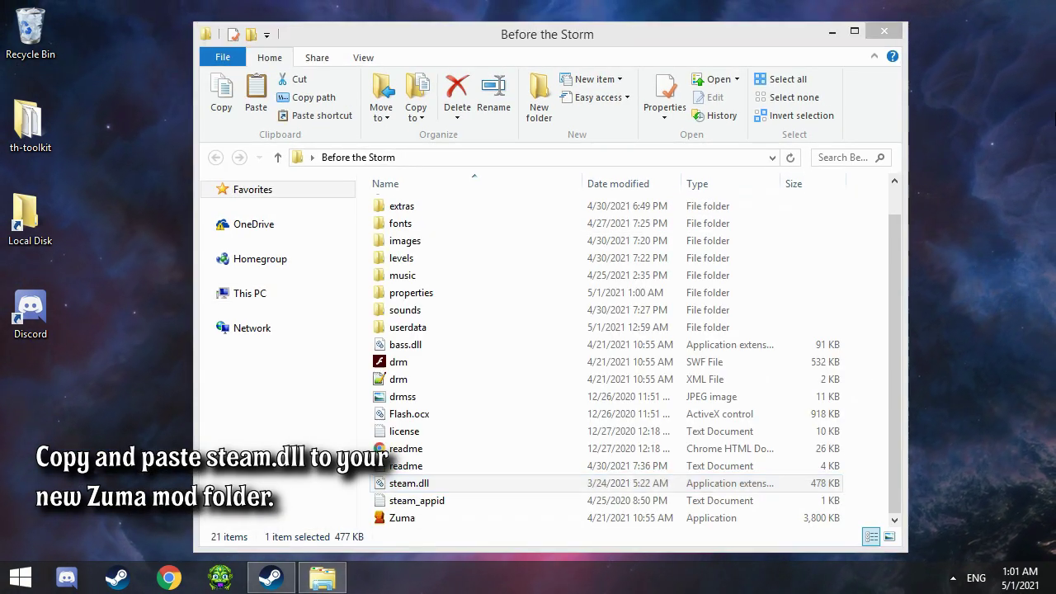
Launch Zuma from the Before the Storm folder, open Adventure mode to check that the mod works, and close the game
double_click(696, 518)
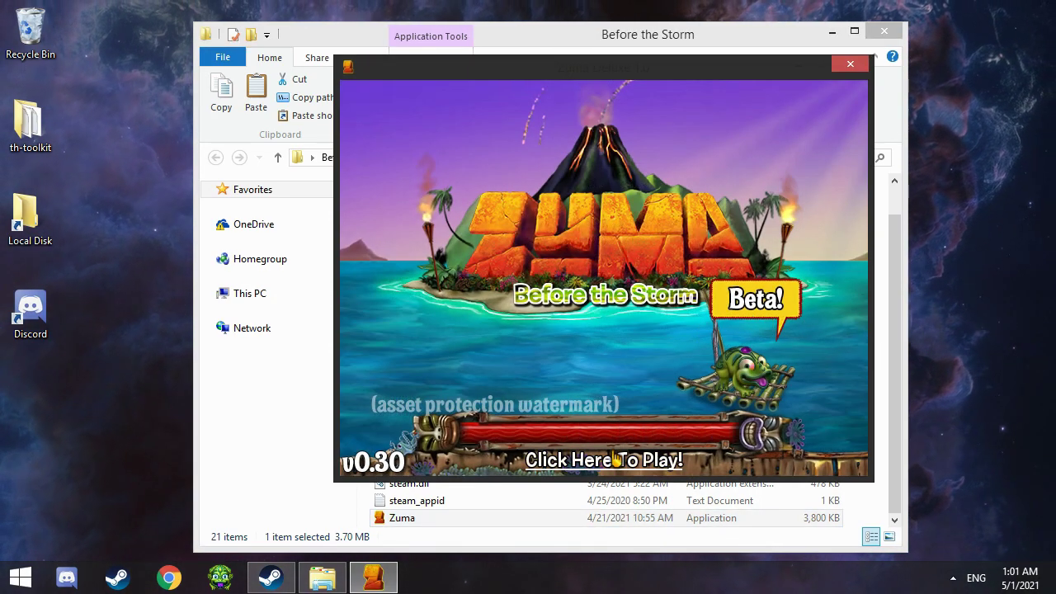
click(615, 452)
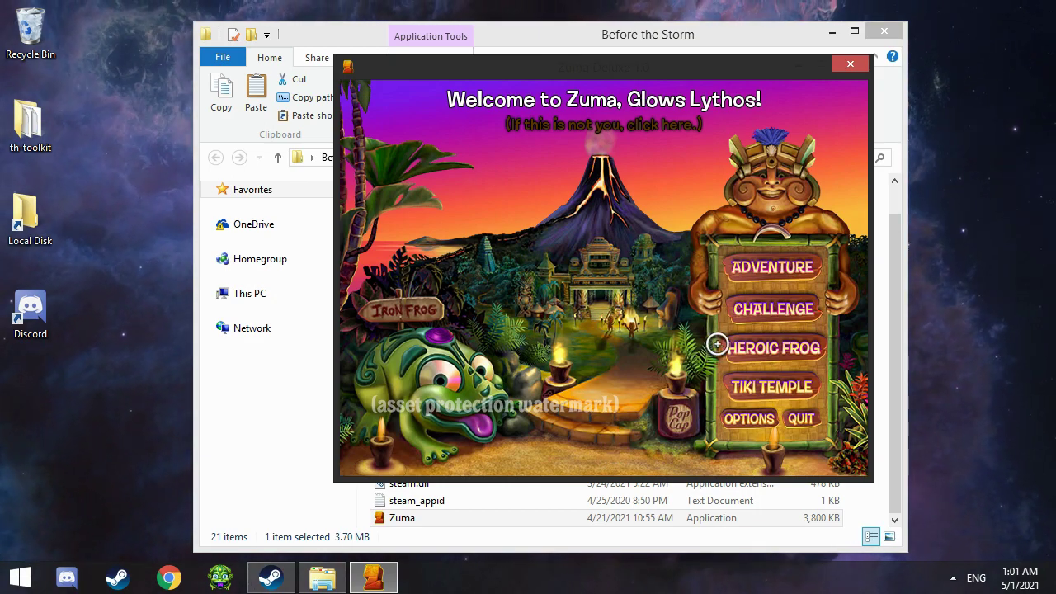
click(790, 273)
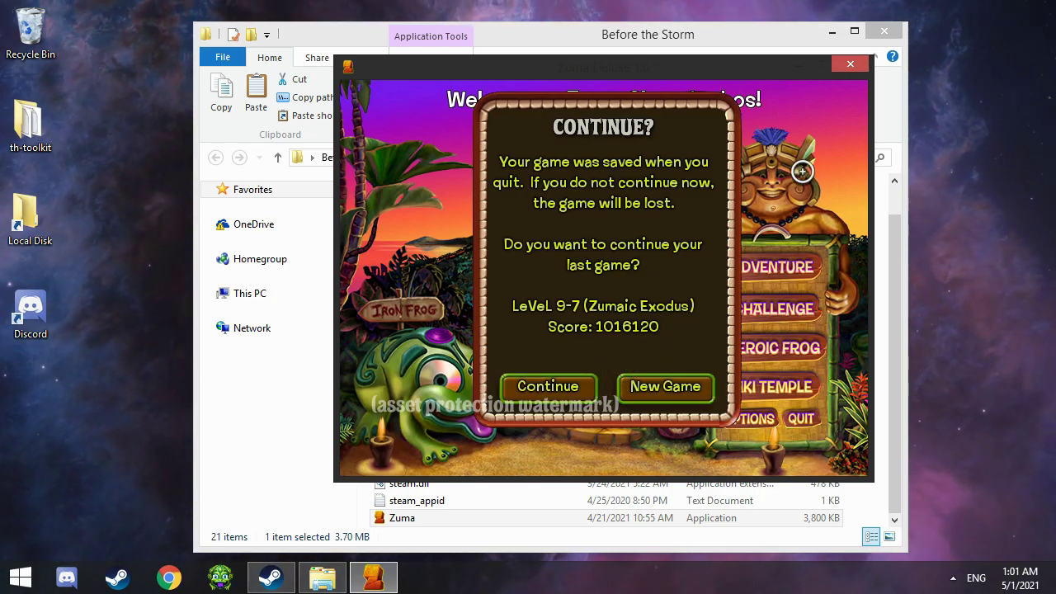
click(851, 64)
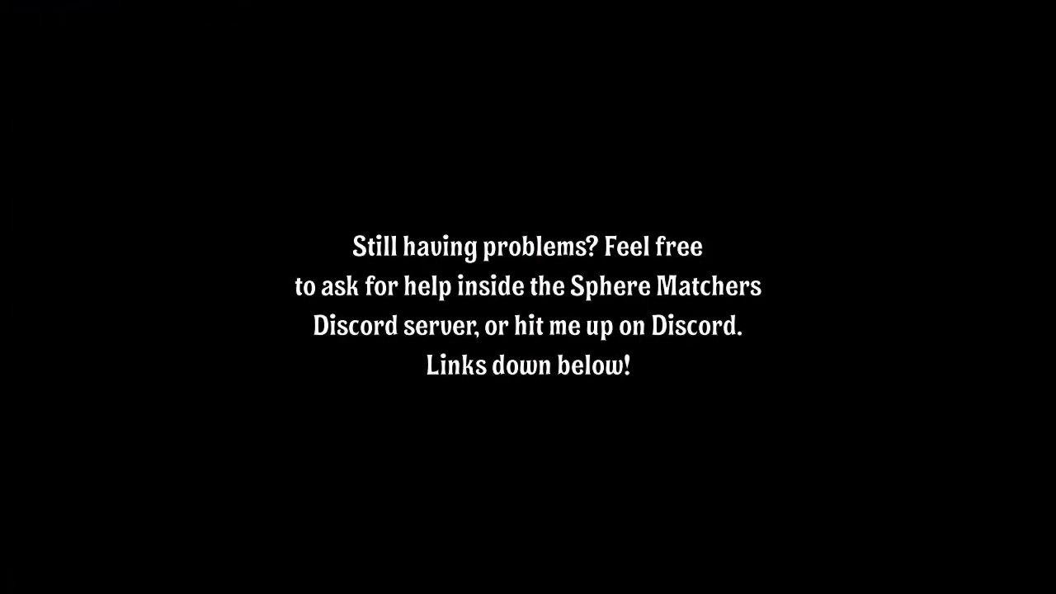